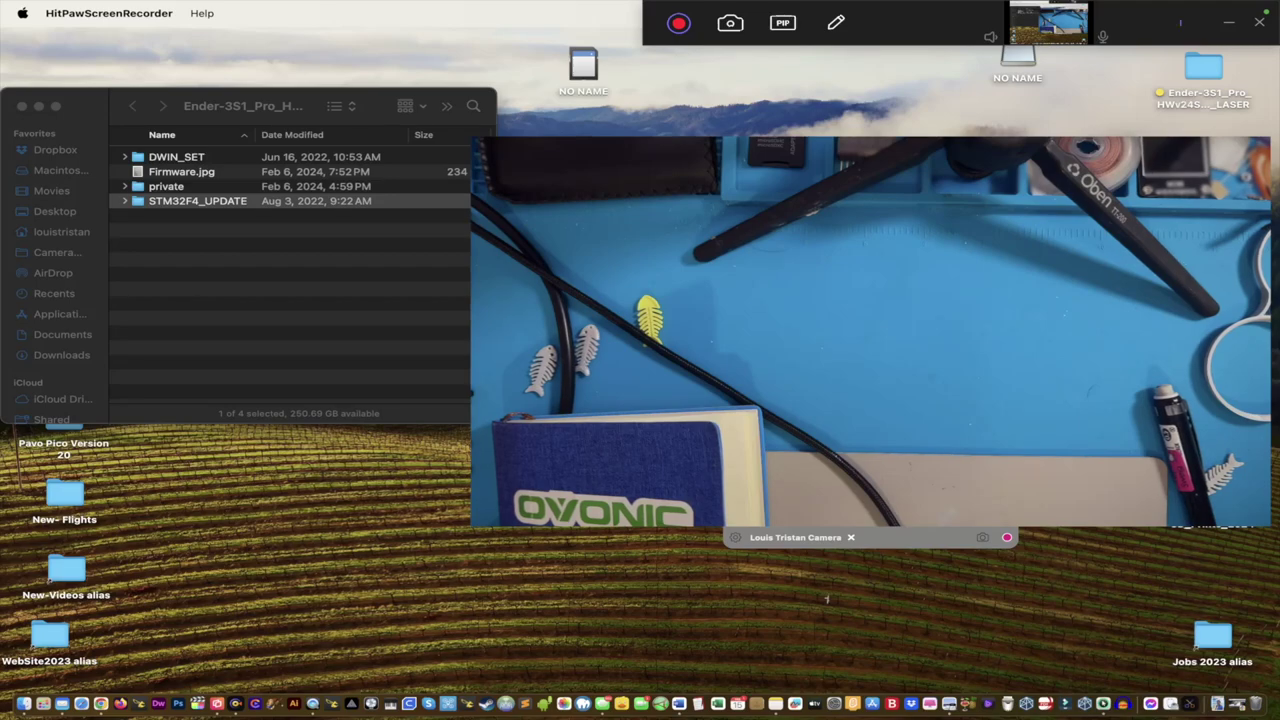
click(679, 23)
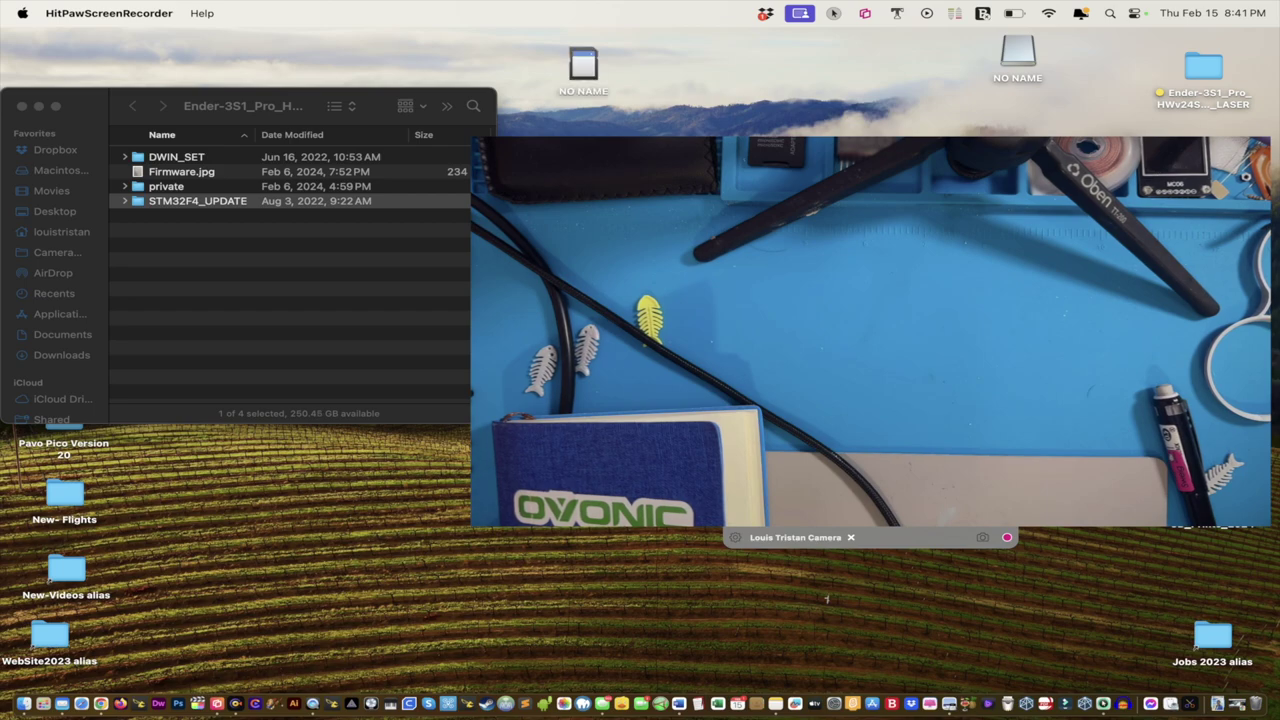
click(583, 66)
click(1018, 55)
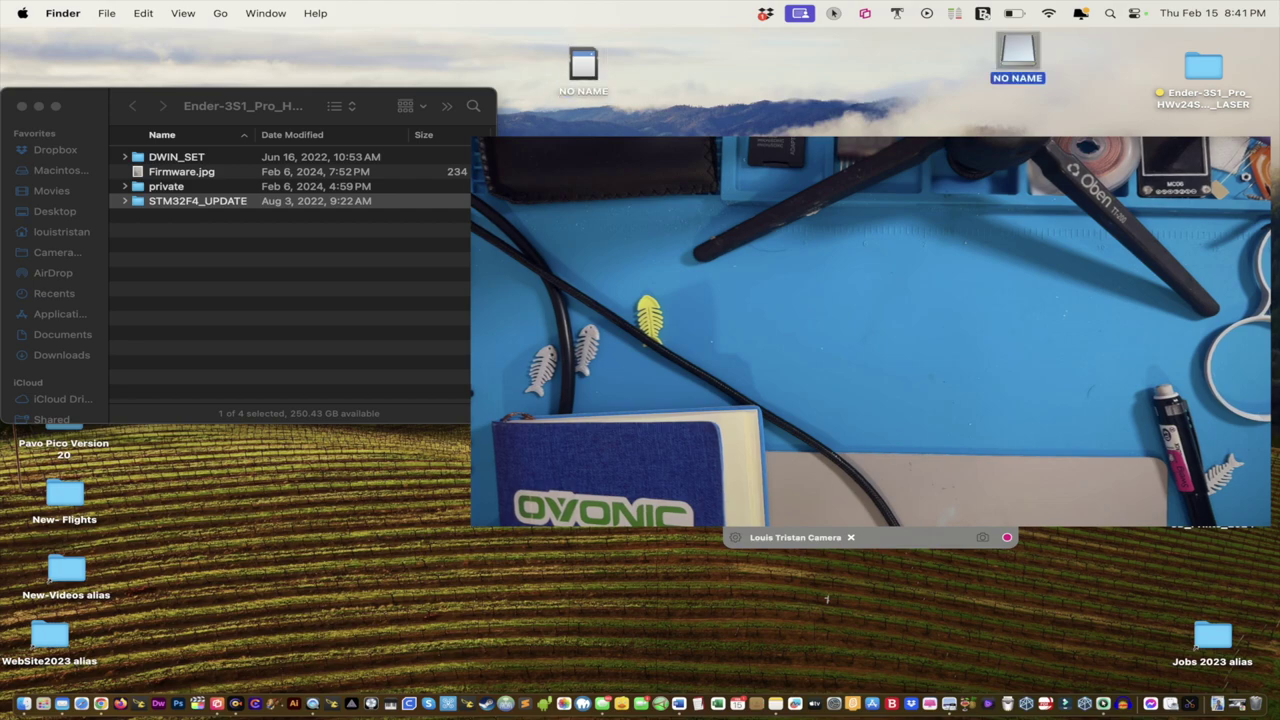
key(Left)
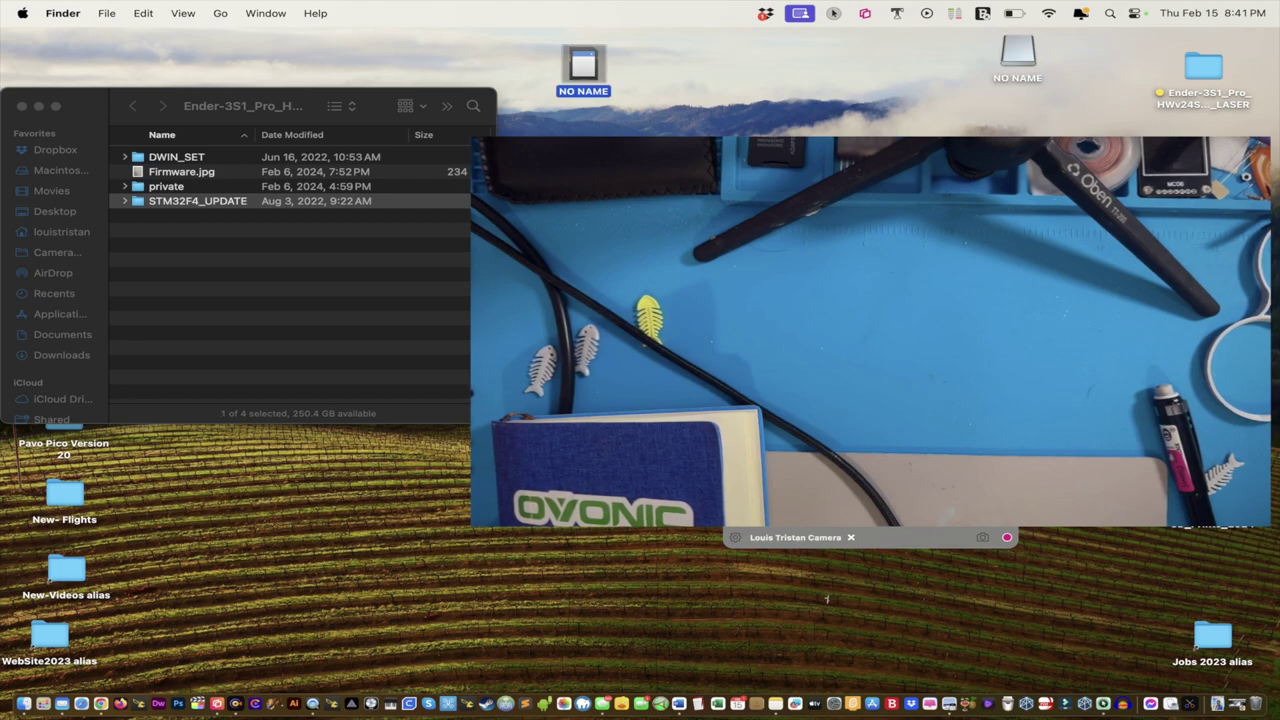
- Open Disk Utility and move the camera preview window out of its way
key(super+space)
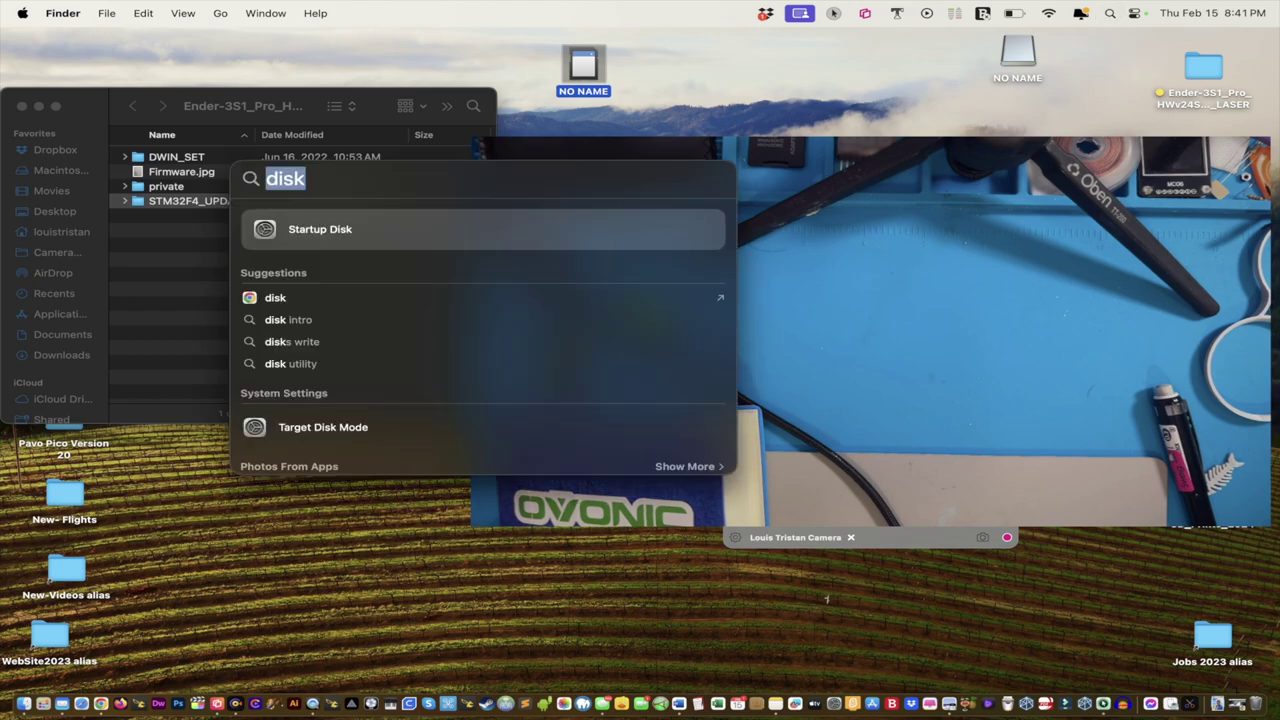
text(d)
key(Return)
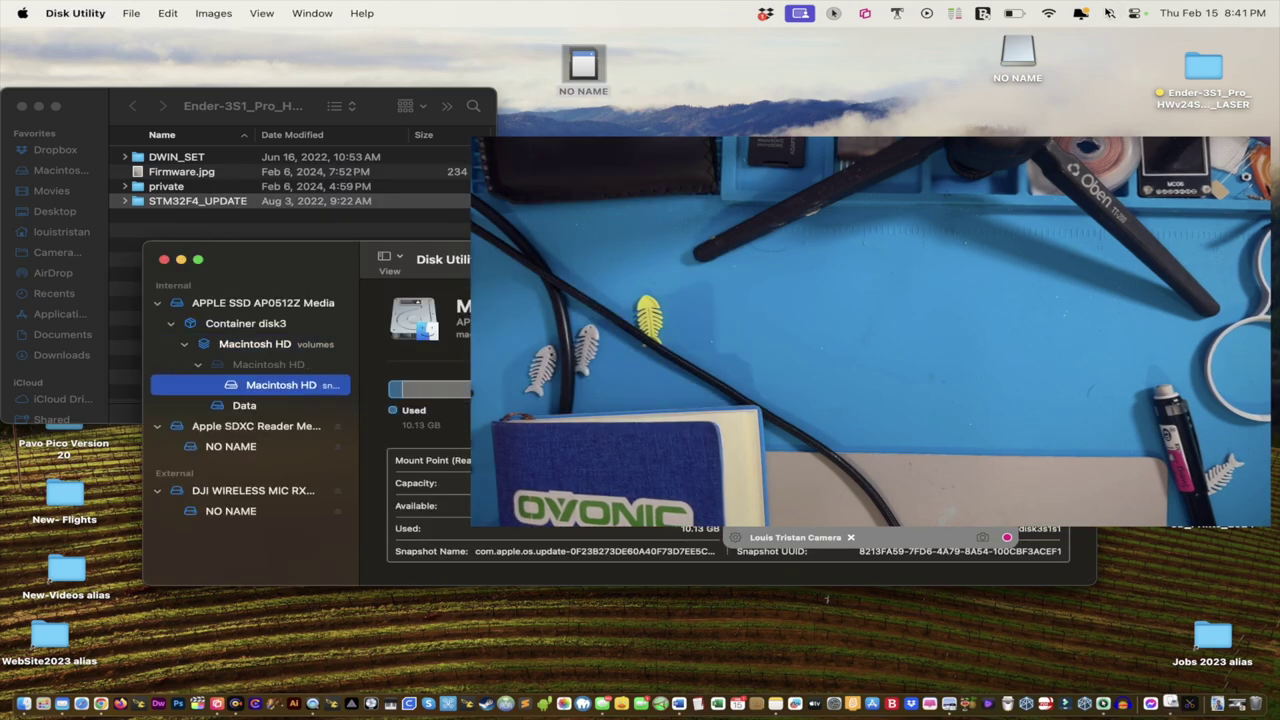
key(super+Tab)
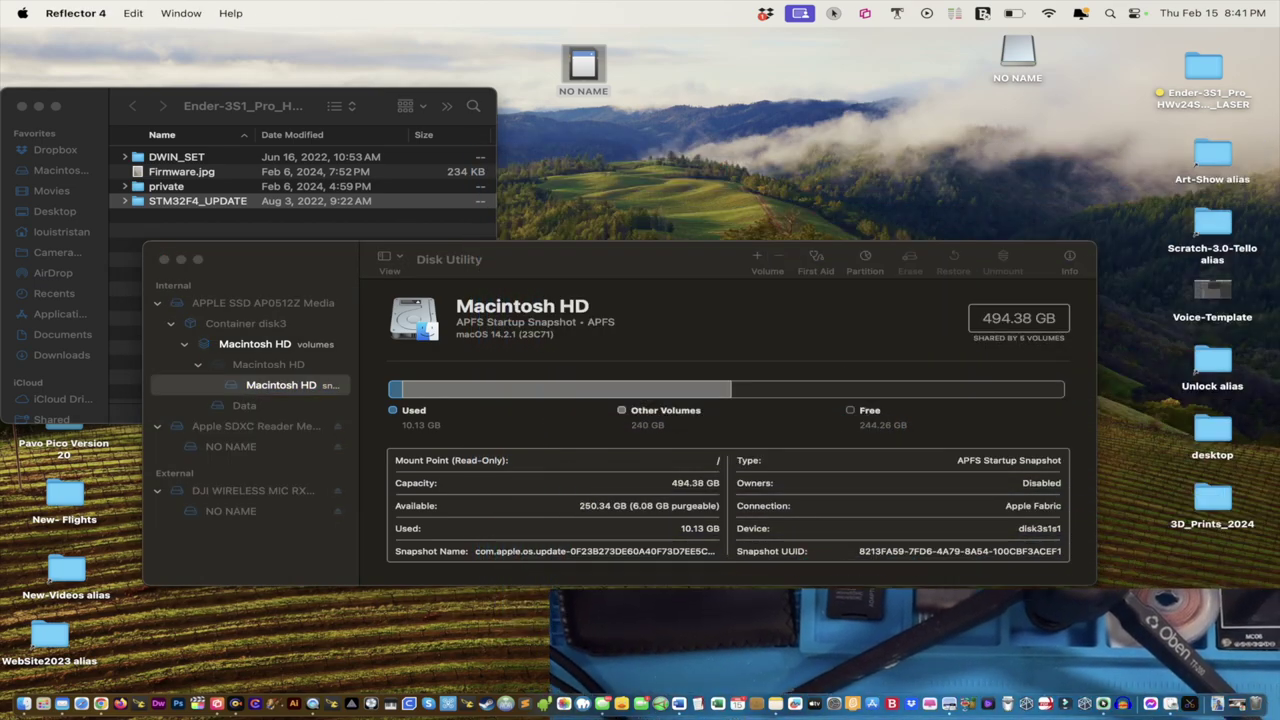
key(super+Tab)
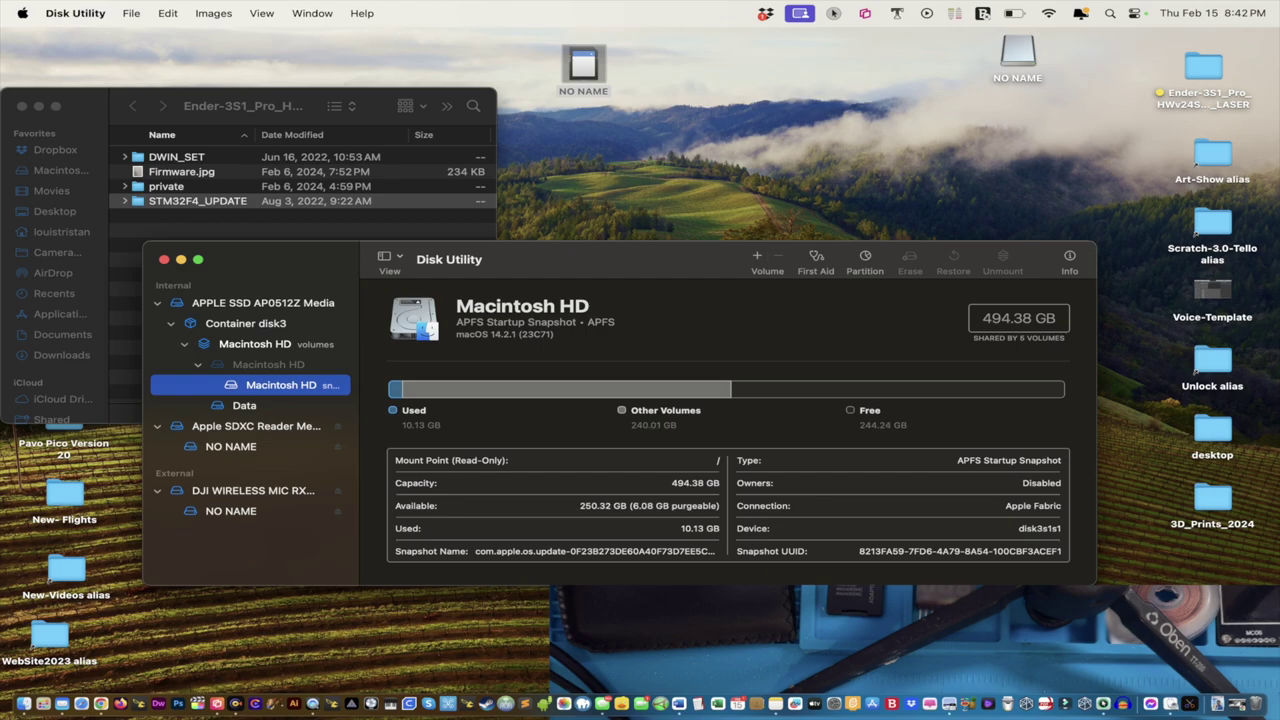
- Examine the details of the Apple SDXC Reader and DJI wireless mic disks to identify the SD card
click(244, 405)
click(256, 426)
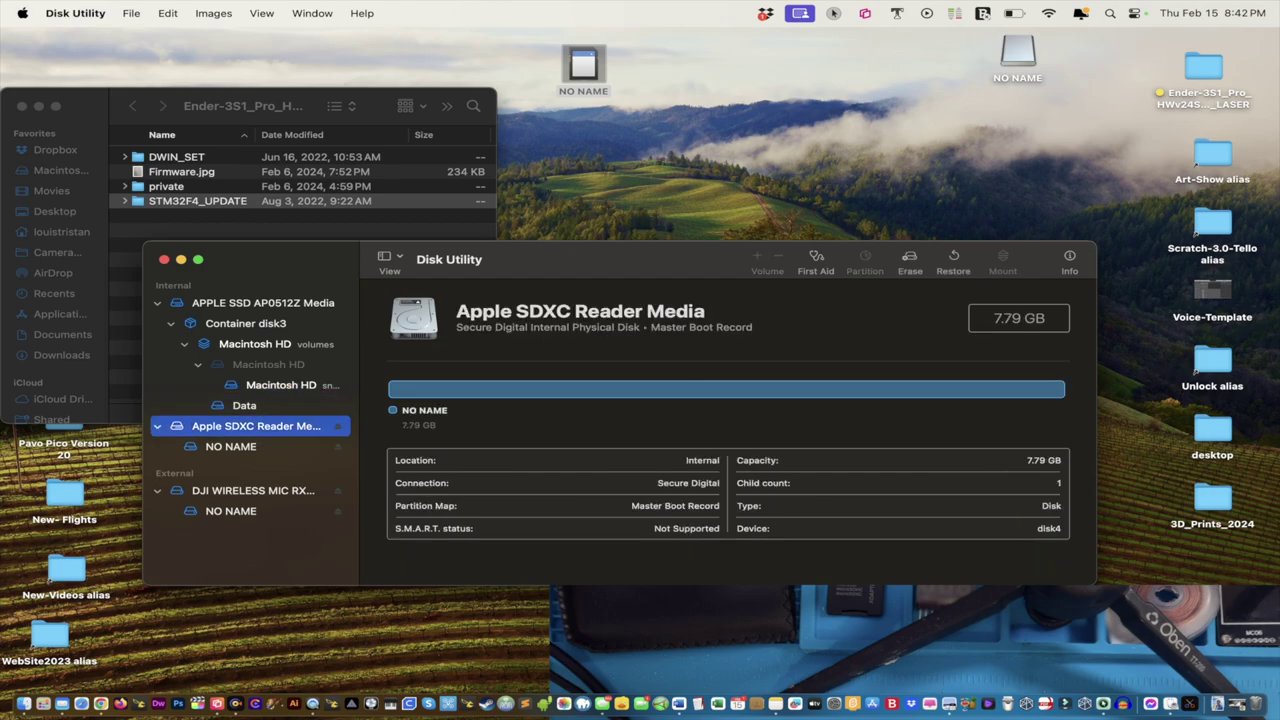
click(230, 446)
click(253, 490)
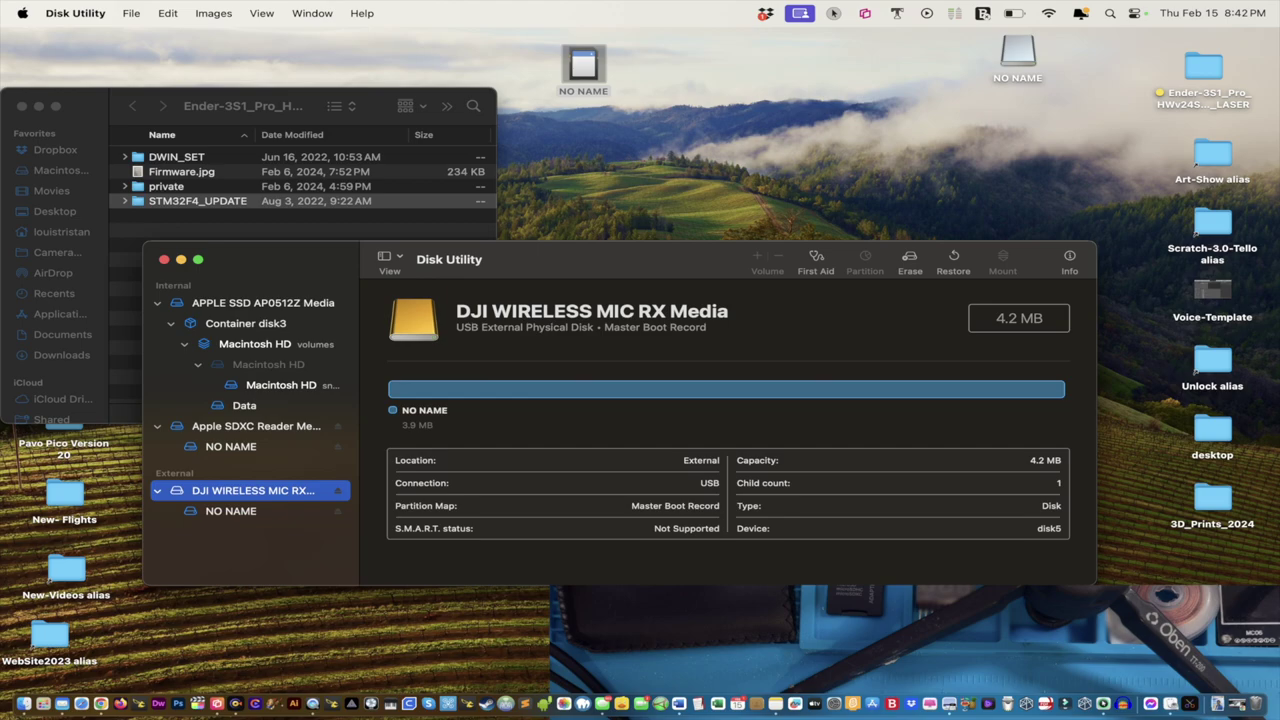
click(256, 426)
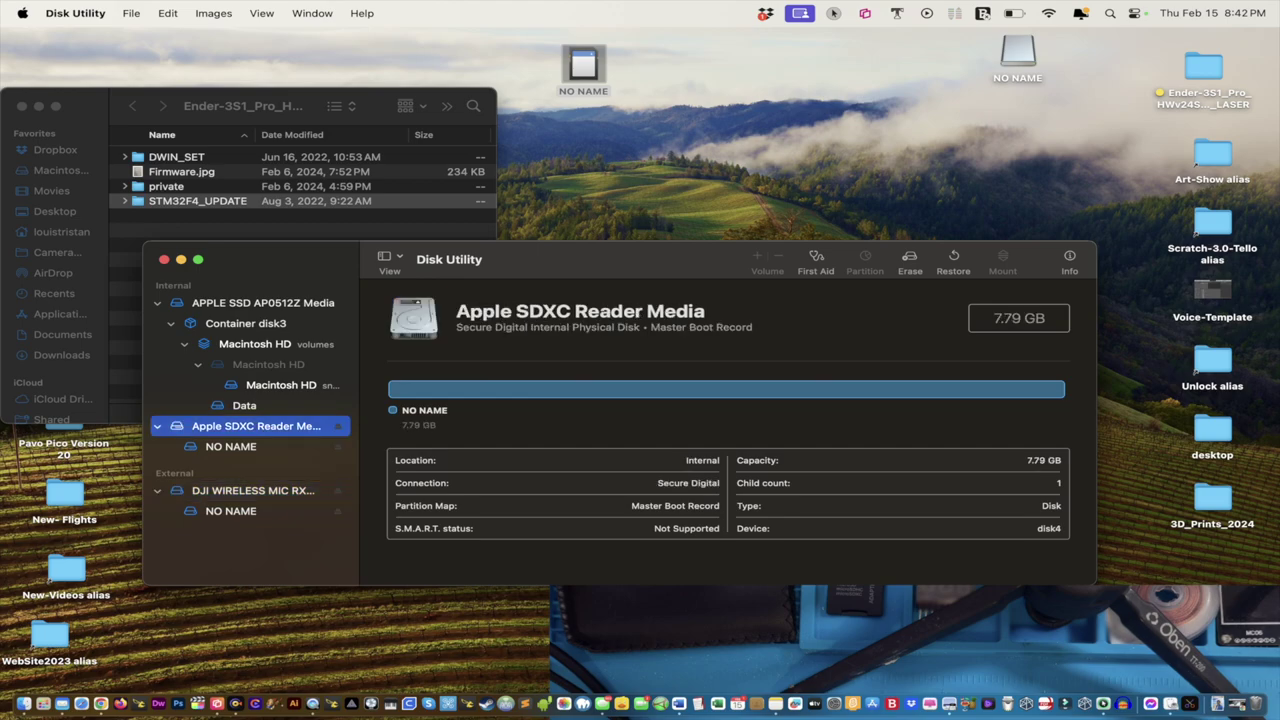
- Try to erase the SD card's NO NAME volume under Apple SDXC Reader Media with the MS-DOS (FAT) format
click(230, 446)
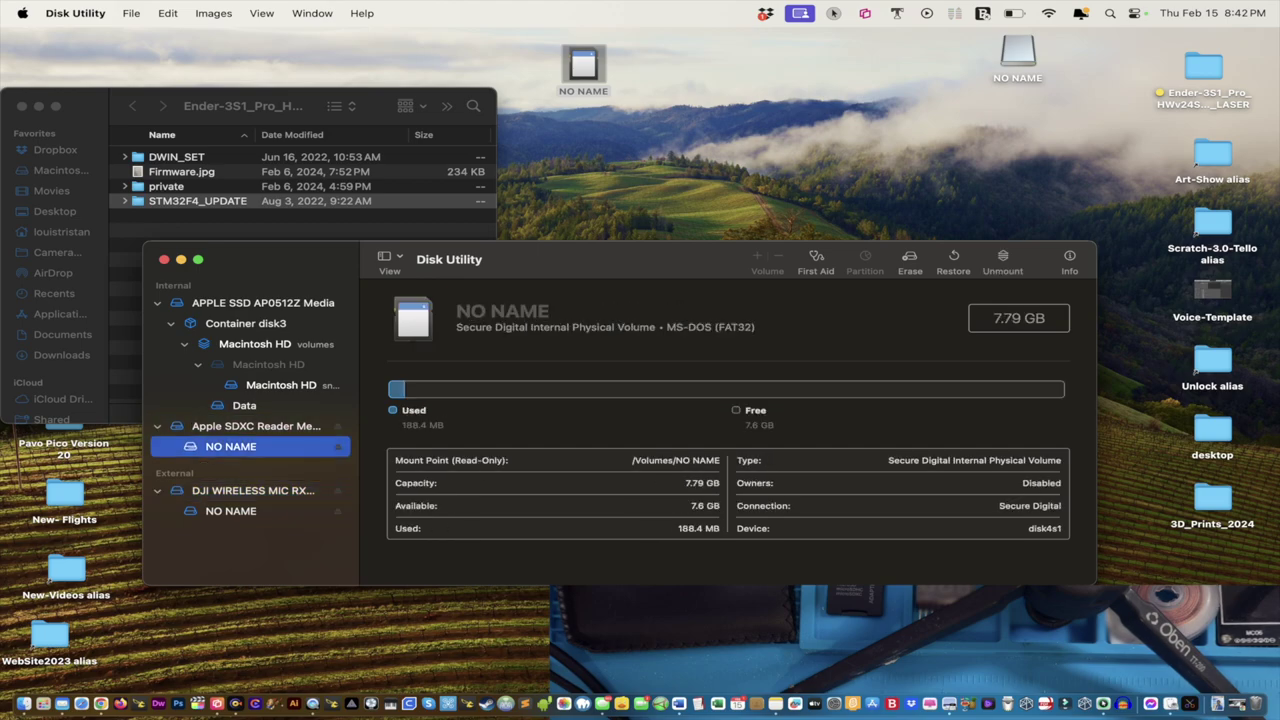
click(909, 262)
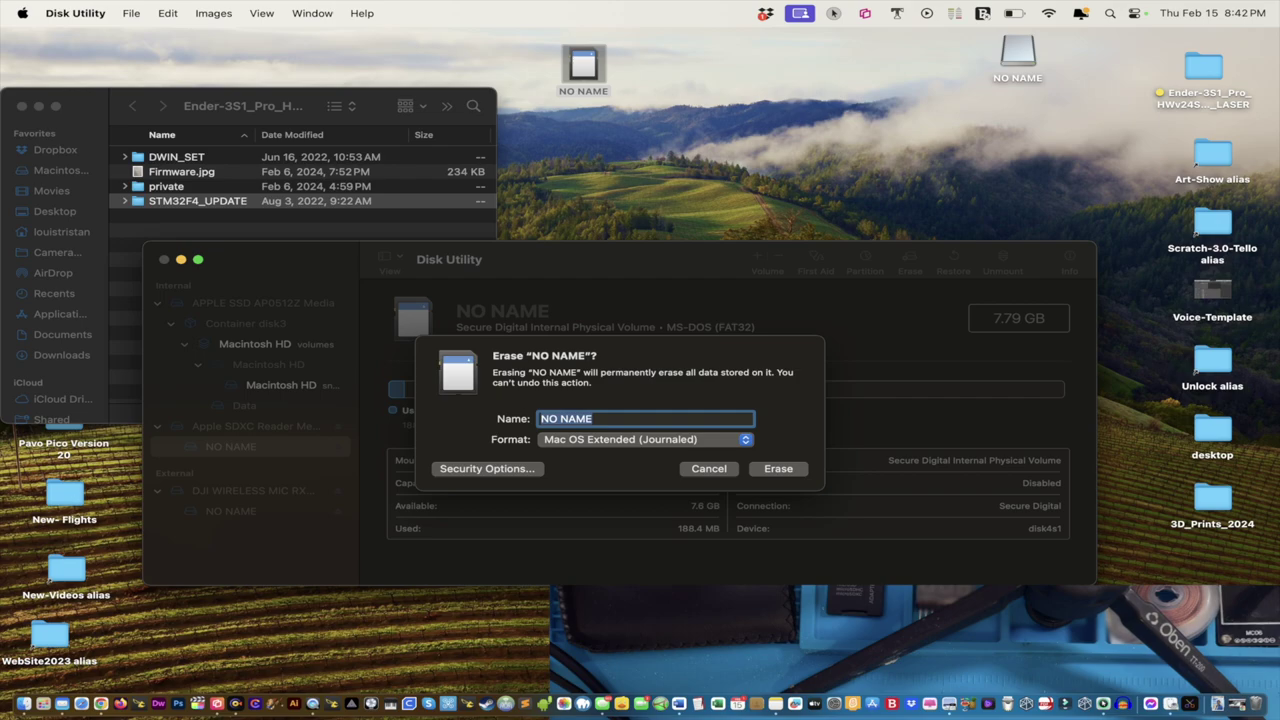
click(645, 439)
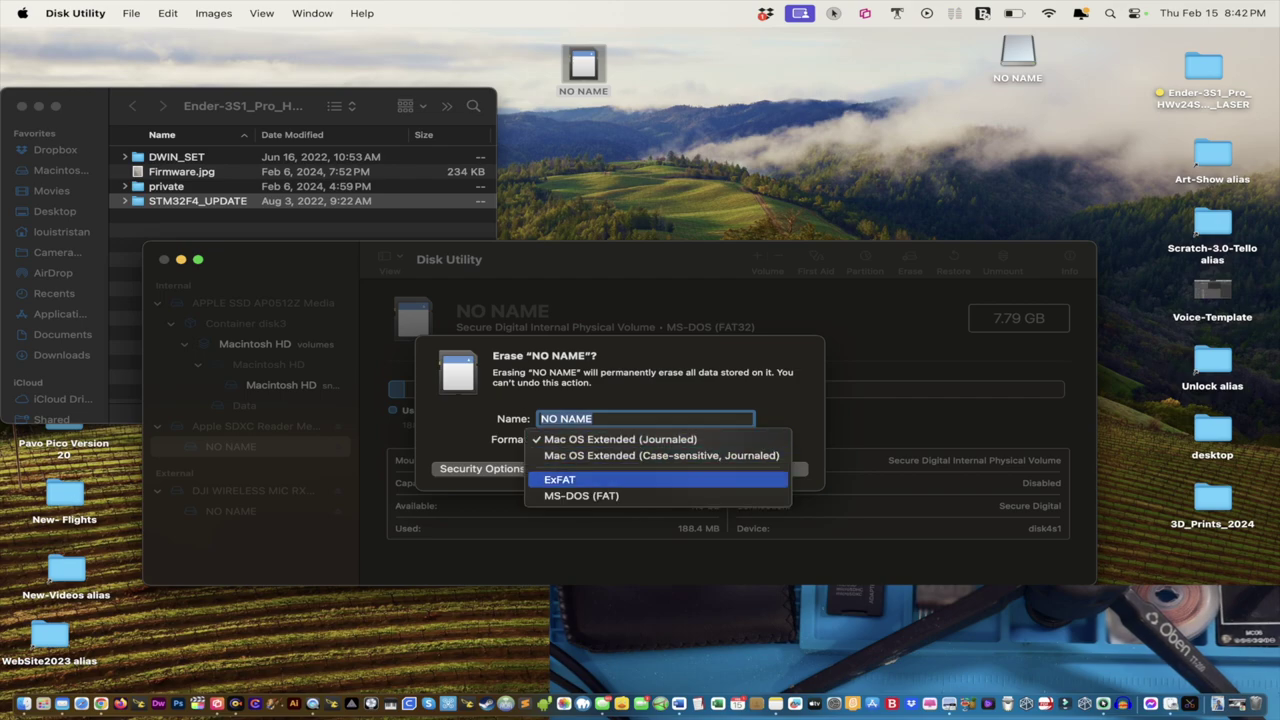
click(581, 496)
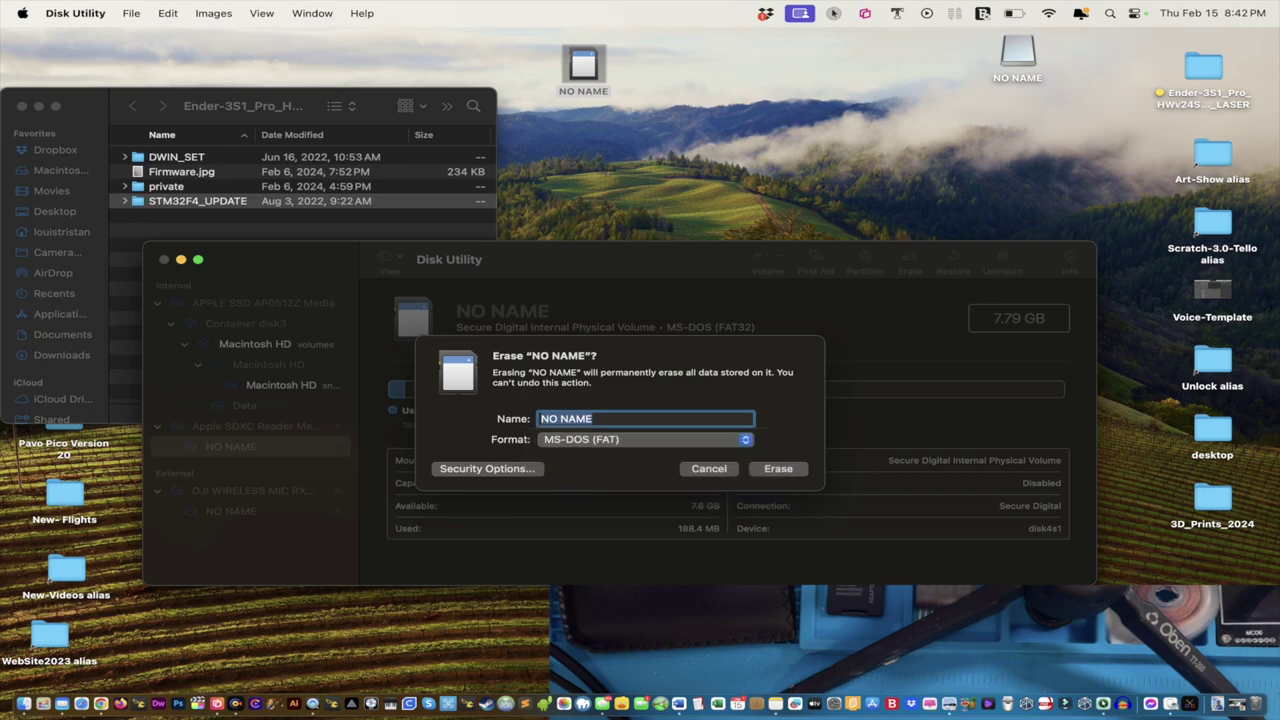
click(644, 439)
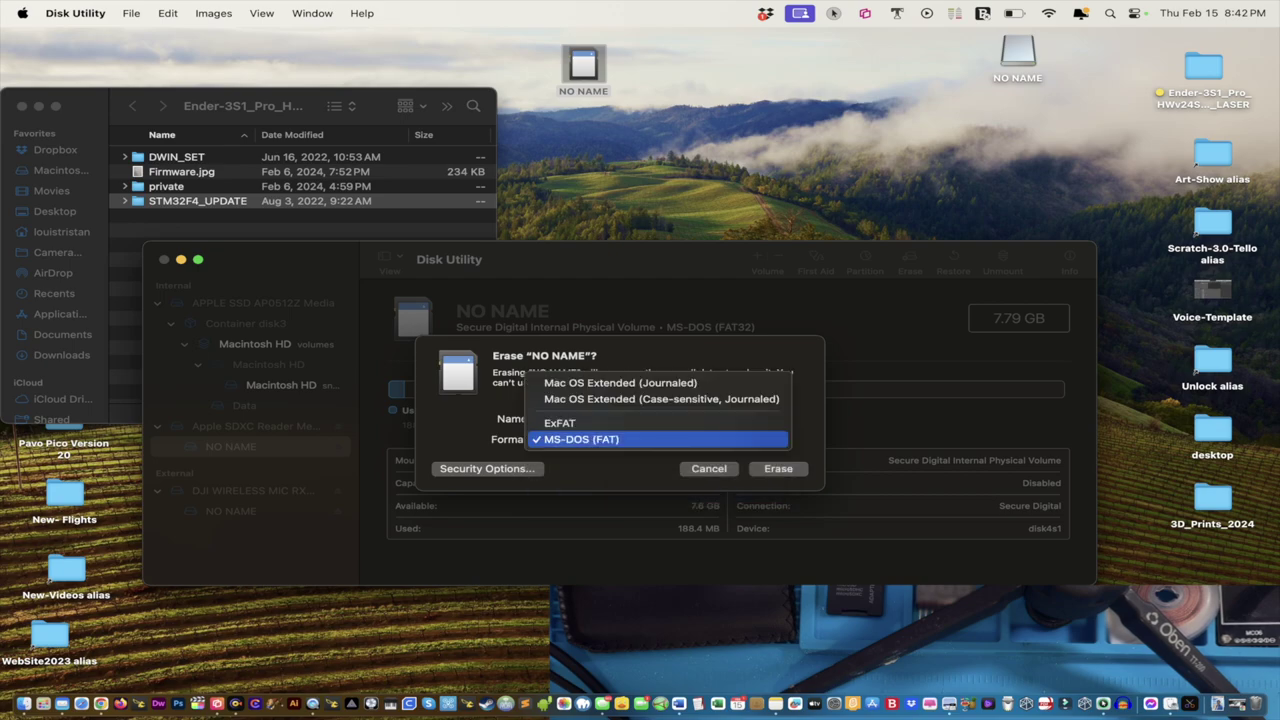
click(620, 382)
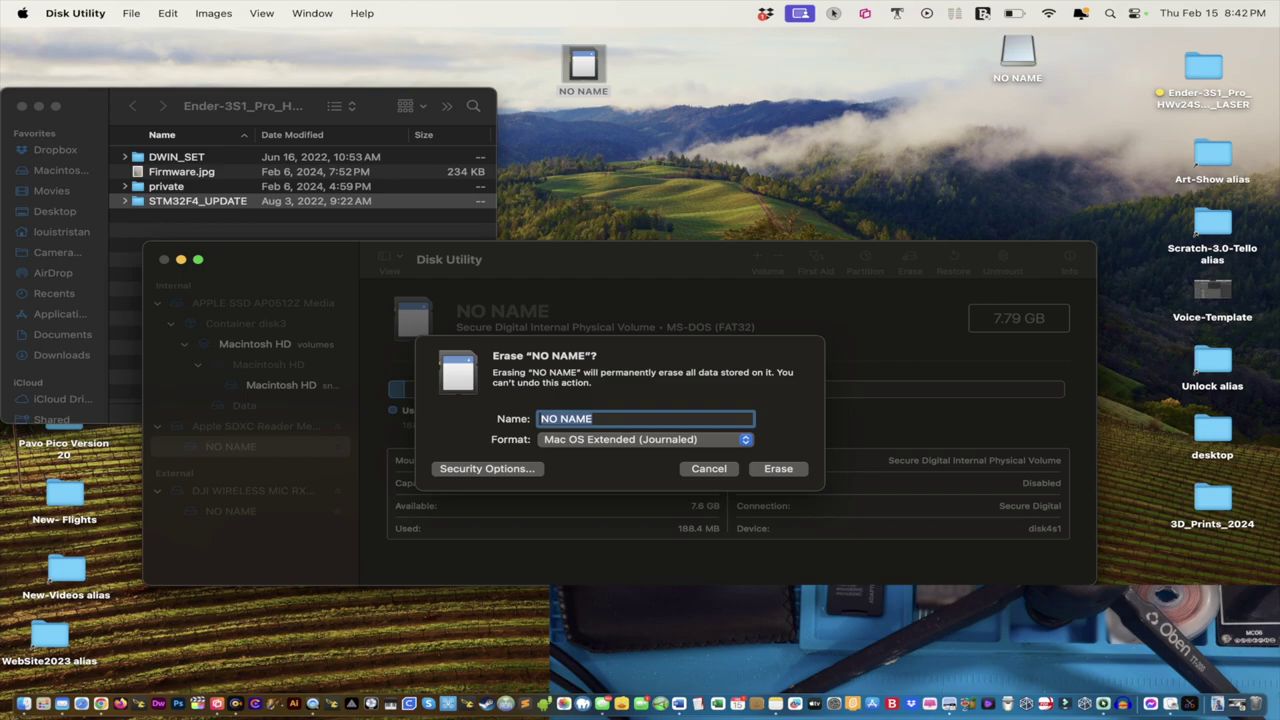
click(645, 439)
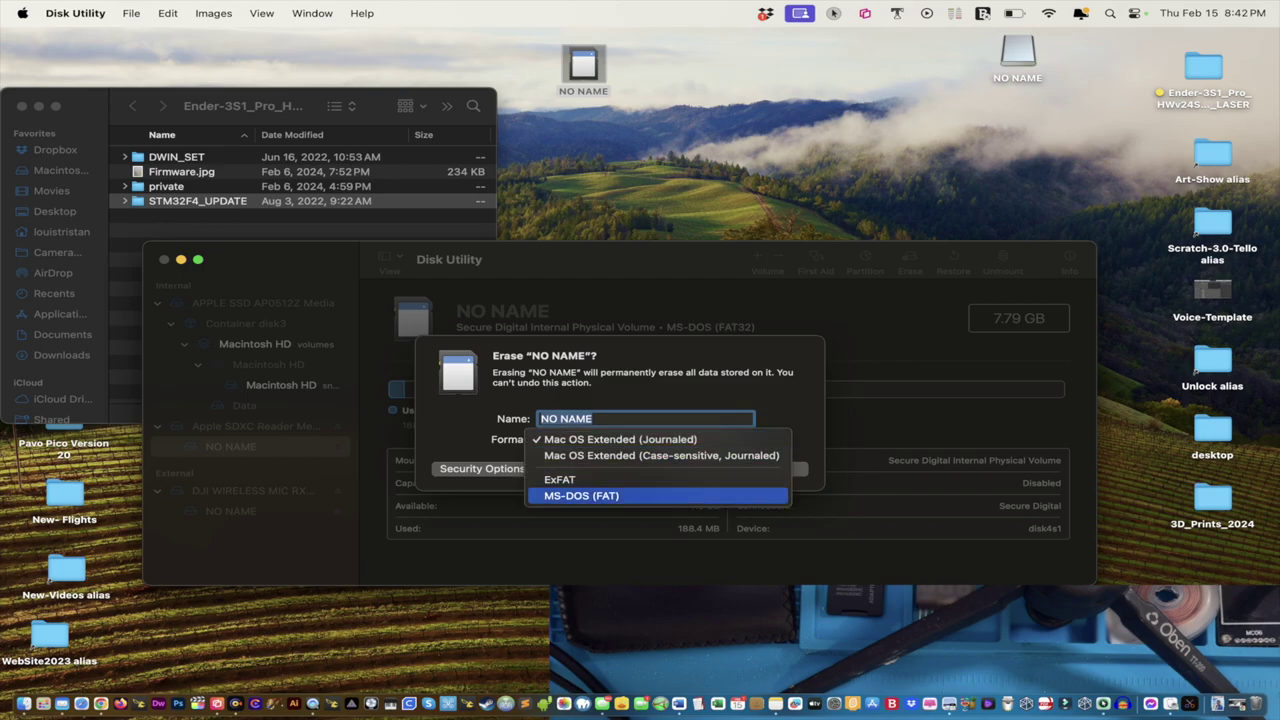
click(581, 496)
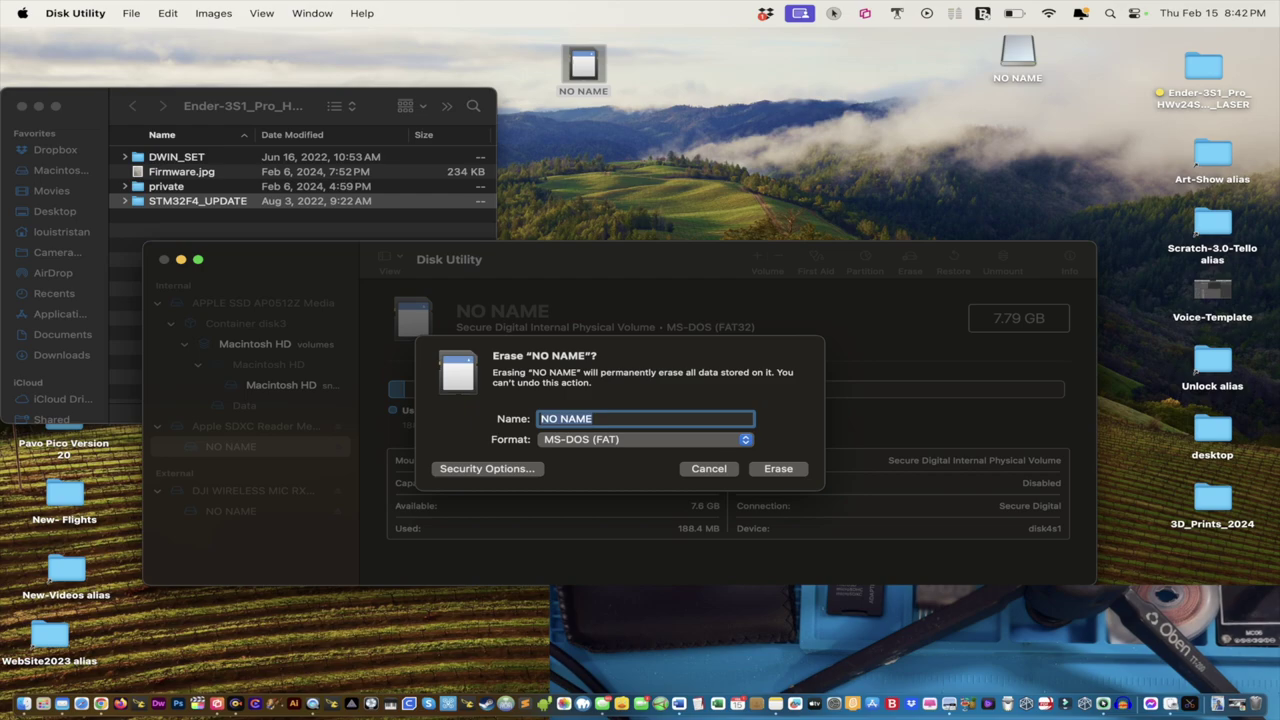
key(Return)
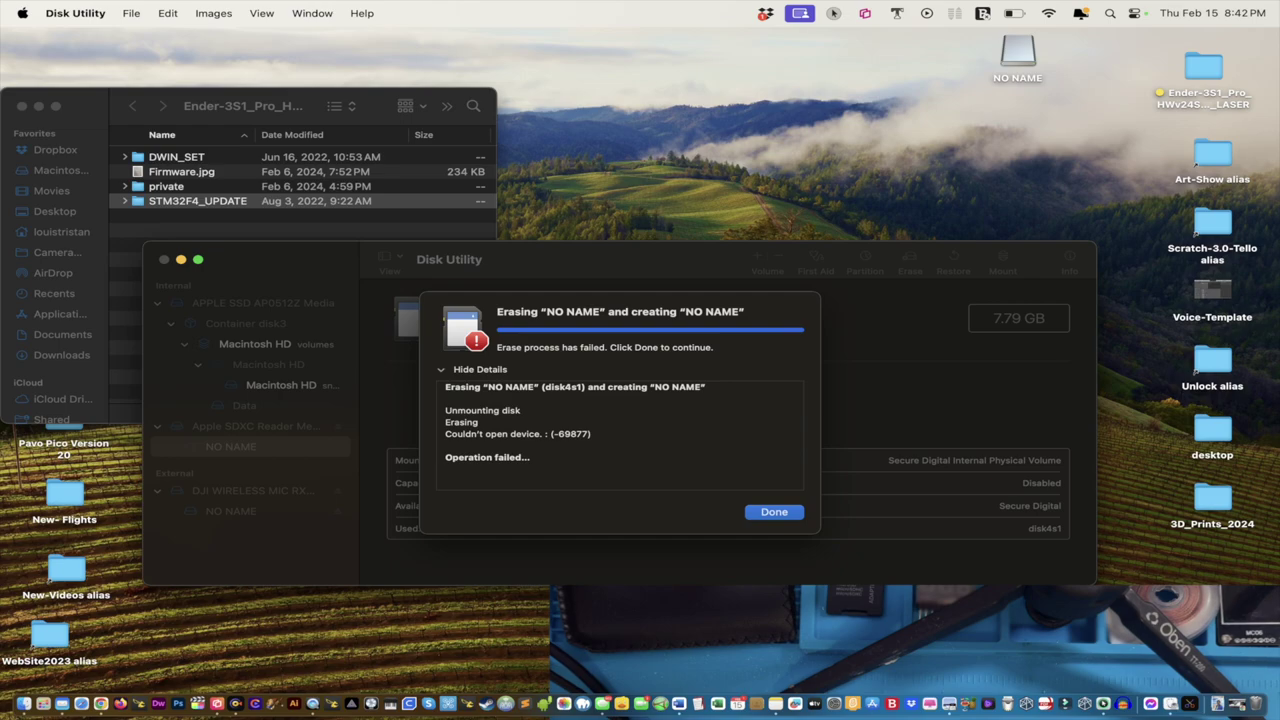
key(Return)
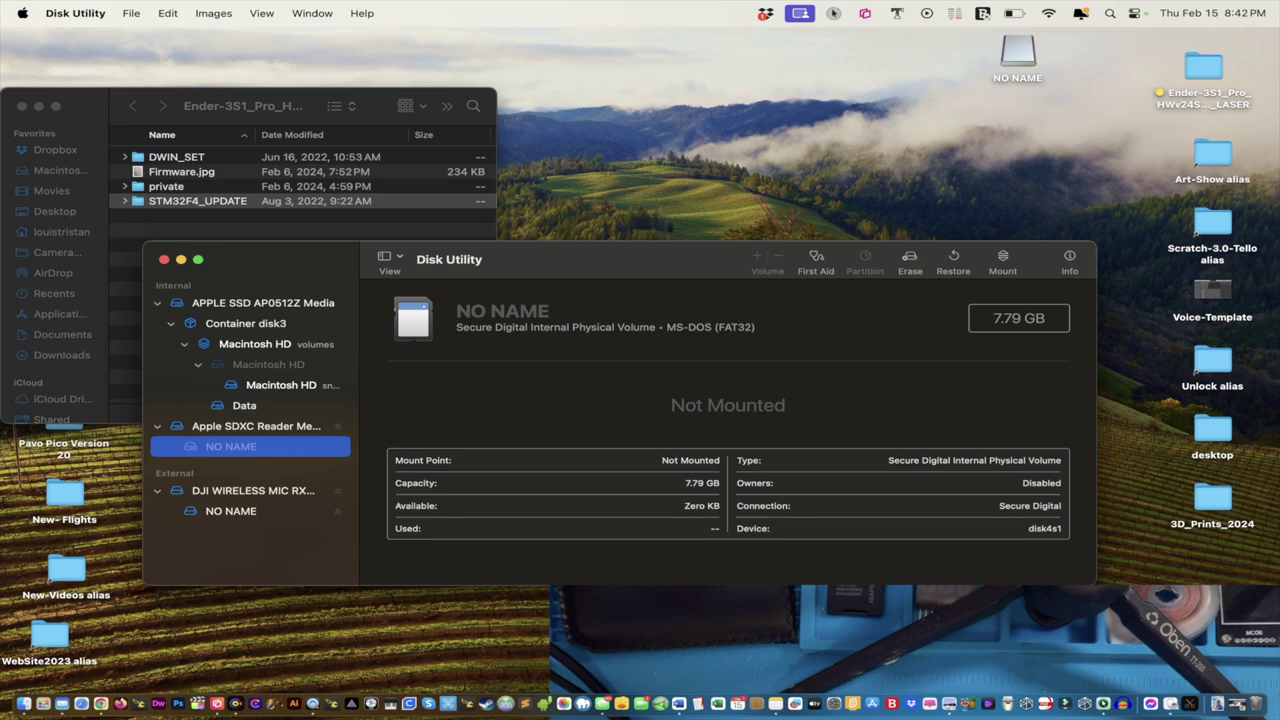
- Retry erasing the unmounted NO NAME volume on the SD card as MS-DOS (FAT)
click(909, 262)
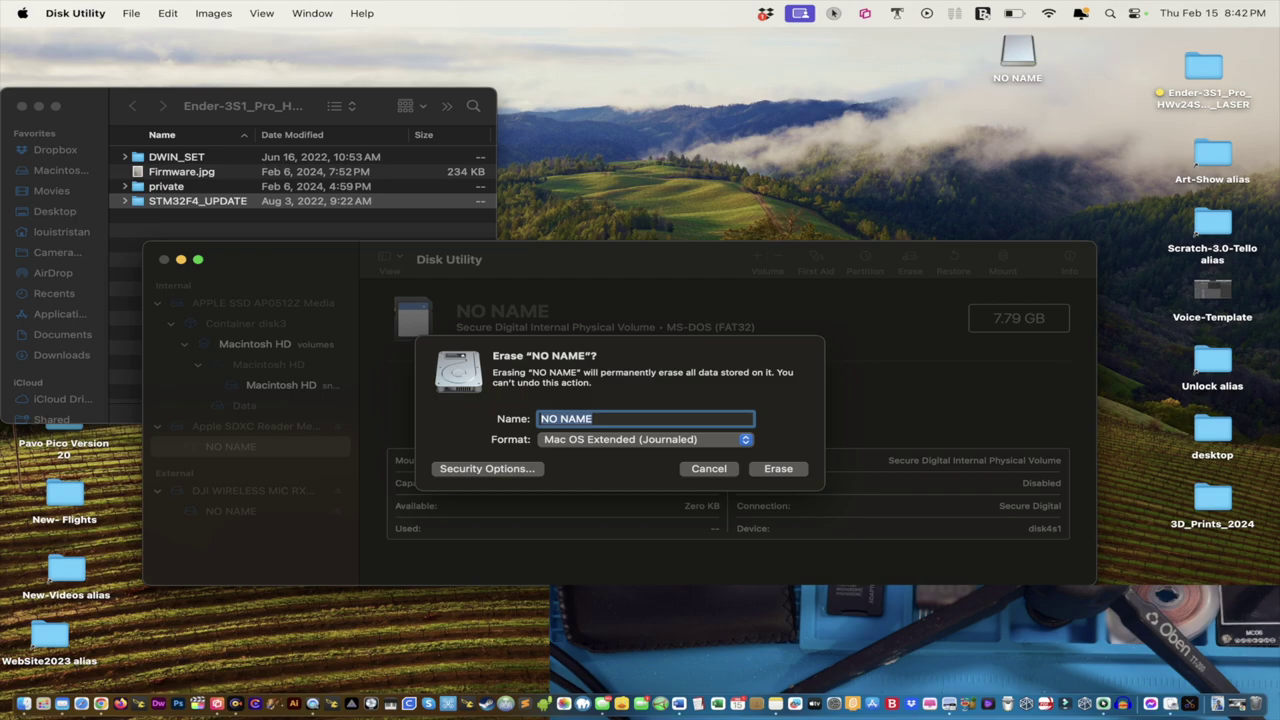
click(645, 439)
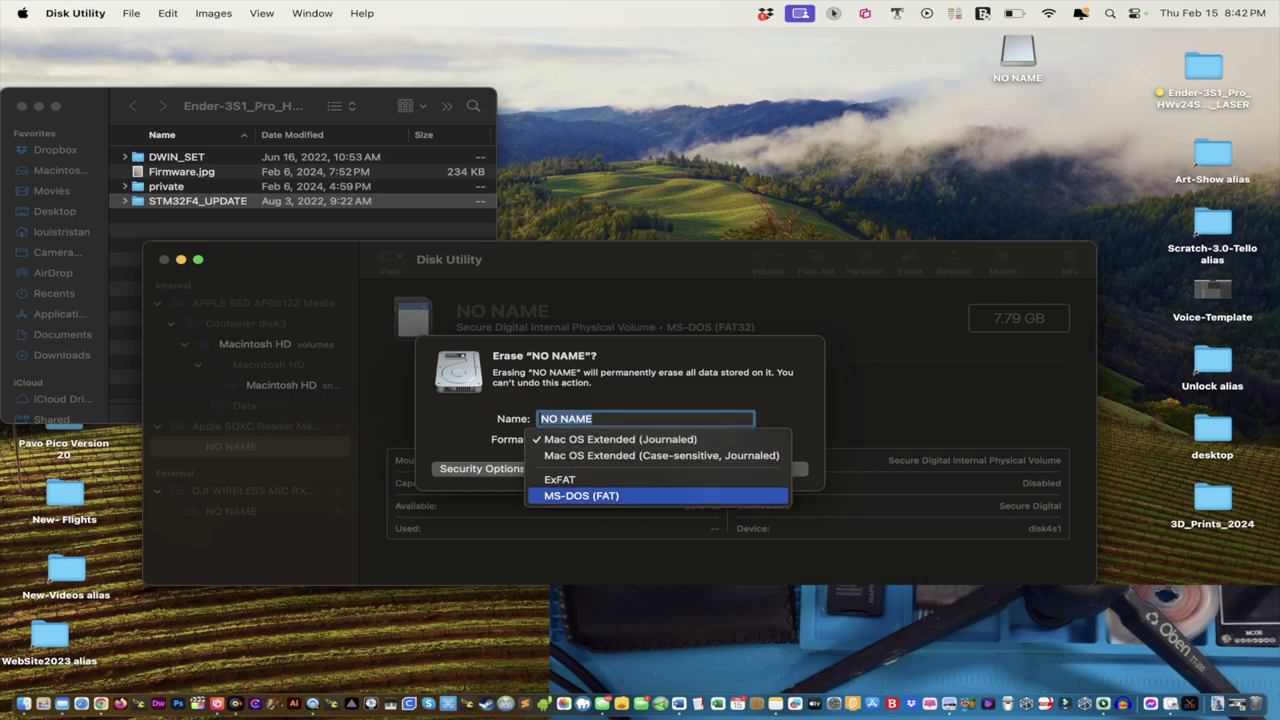
key(Return)
key(Return)
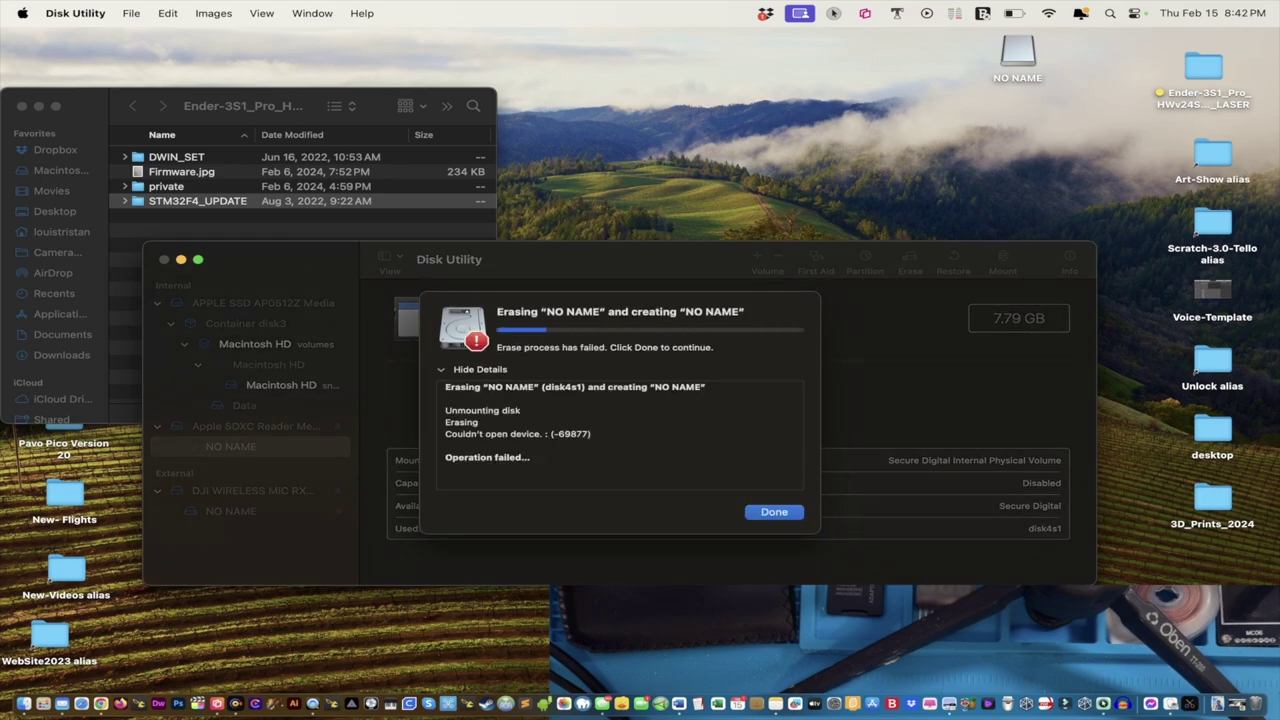
key(Return)
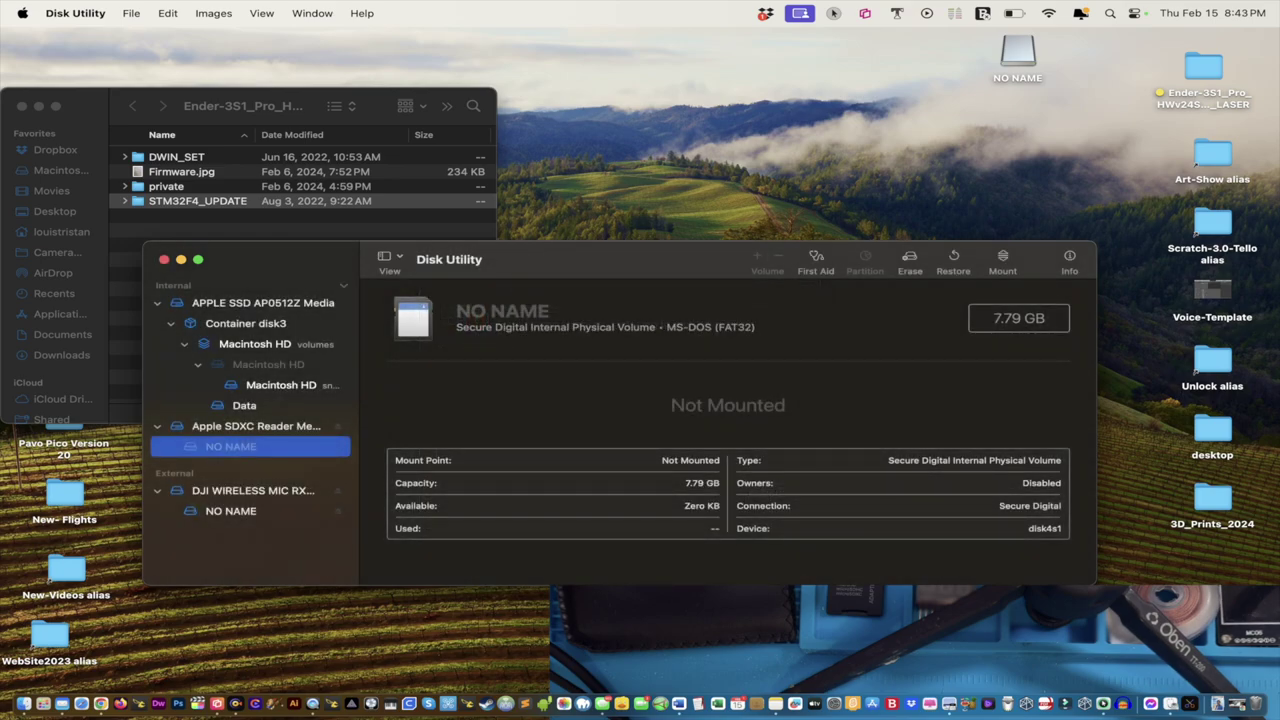
- Erase the remounted SD card's NO NAME volume in MS-DOS (FAT) format, keeping its name
drag(914, 650, 868, 564)
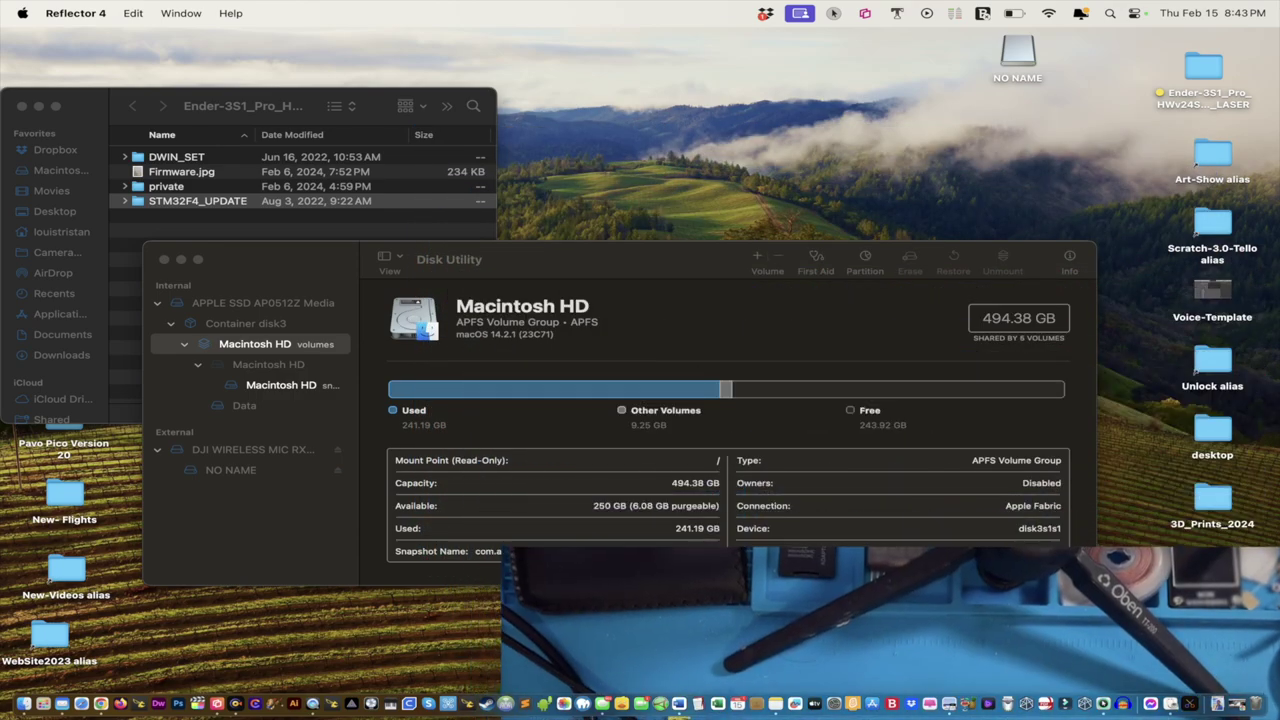
click(281, 384)
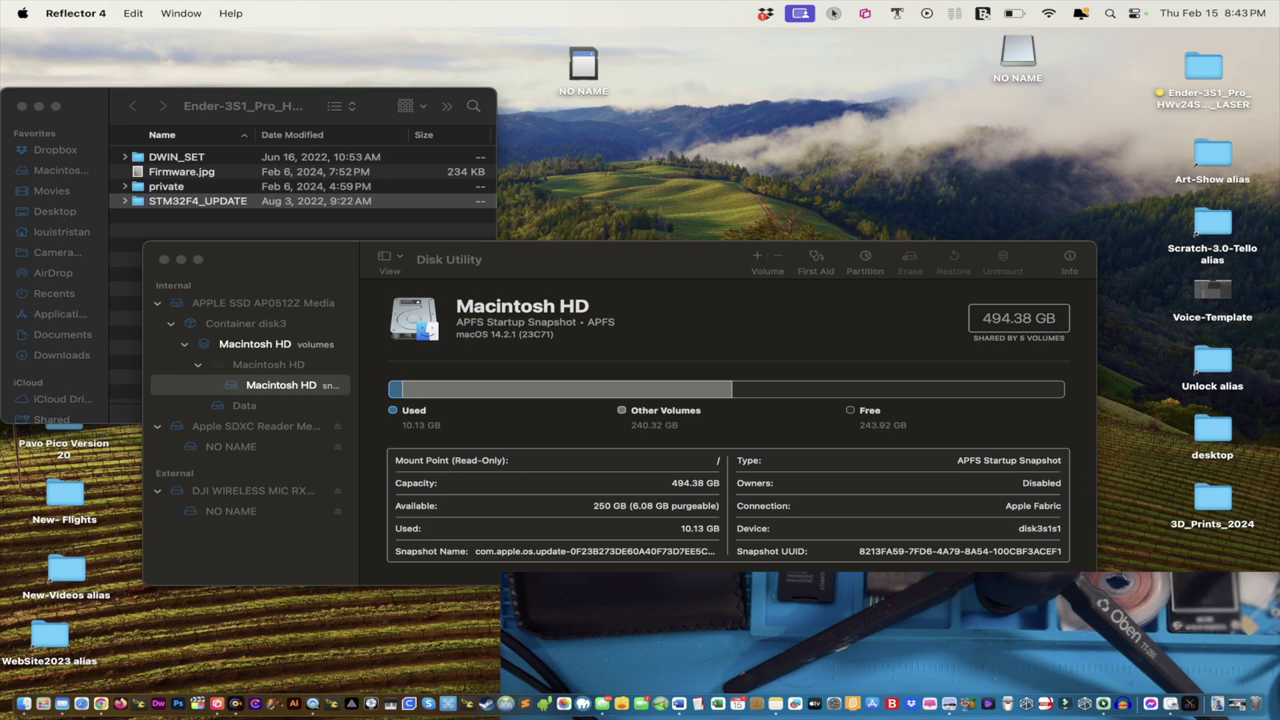
click(230, 446)
click(230, 446)
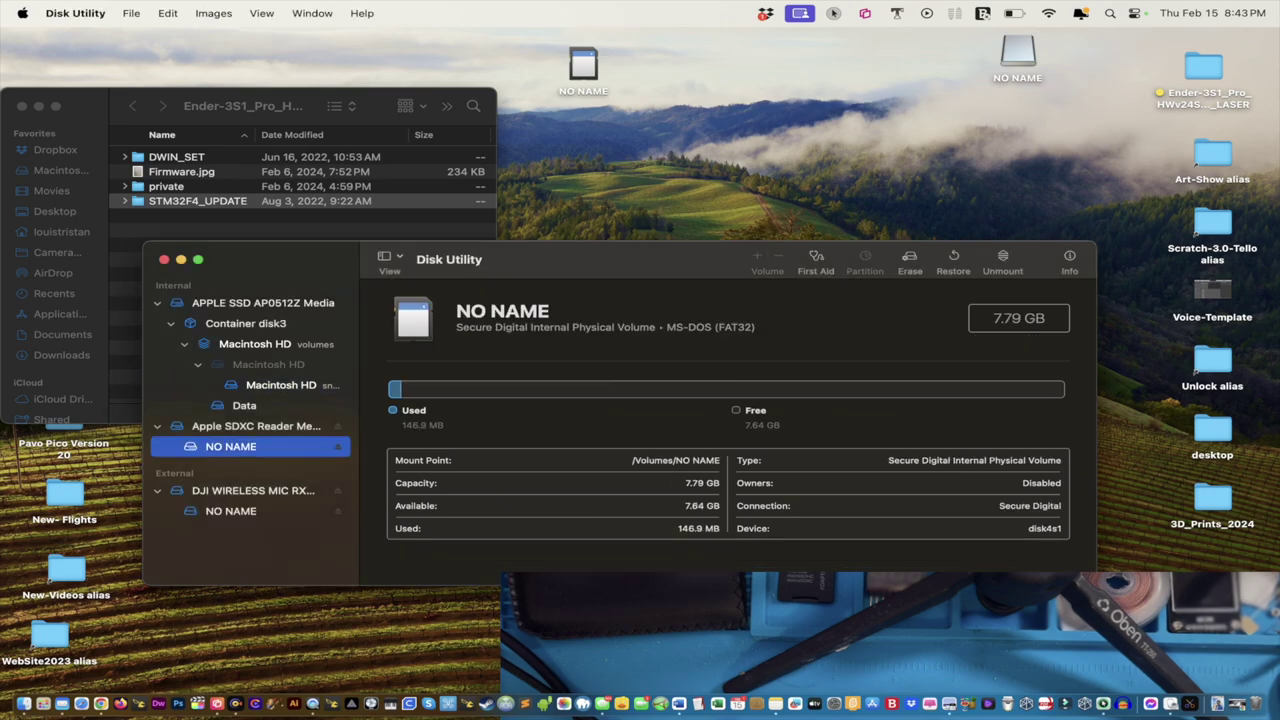
click(909, 262)
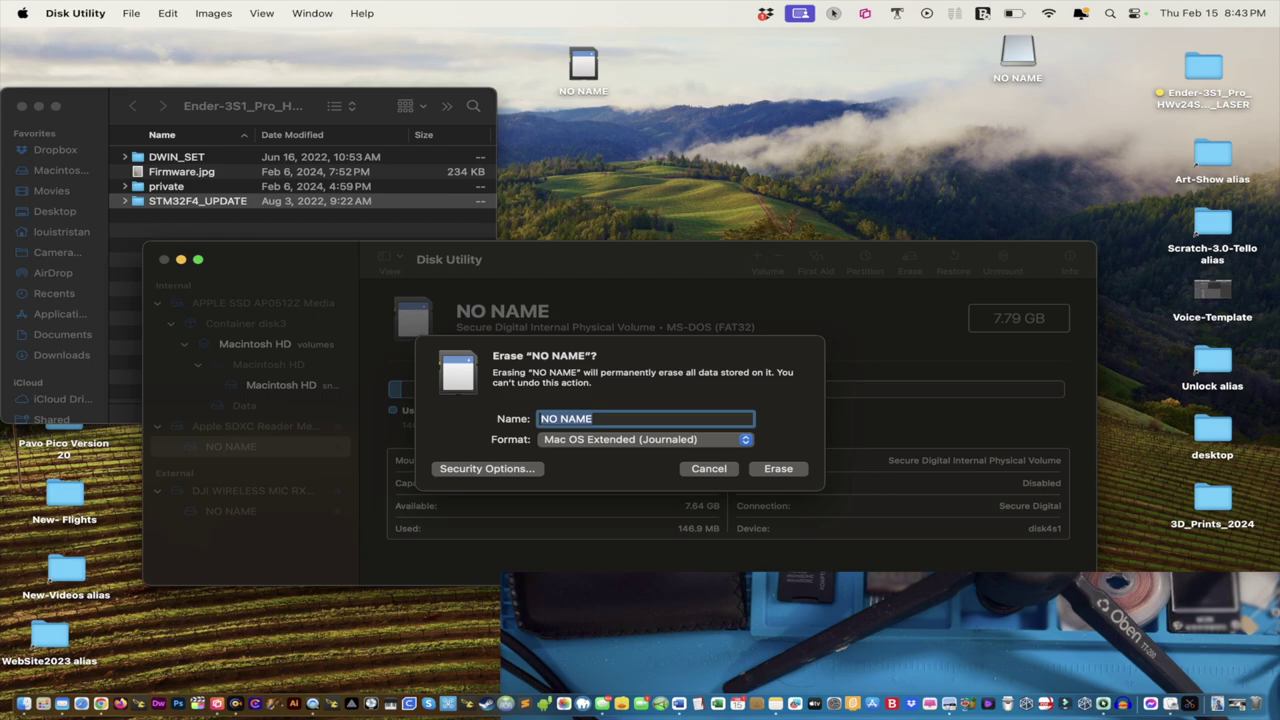
click(645, 439)
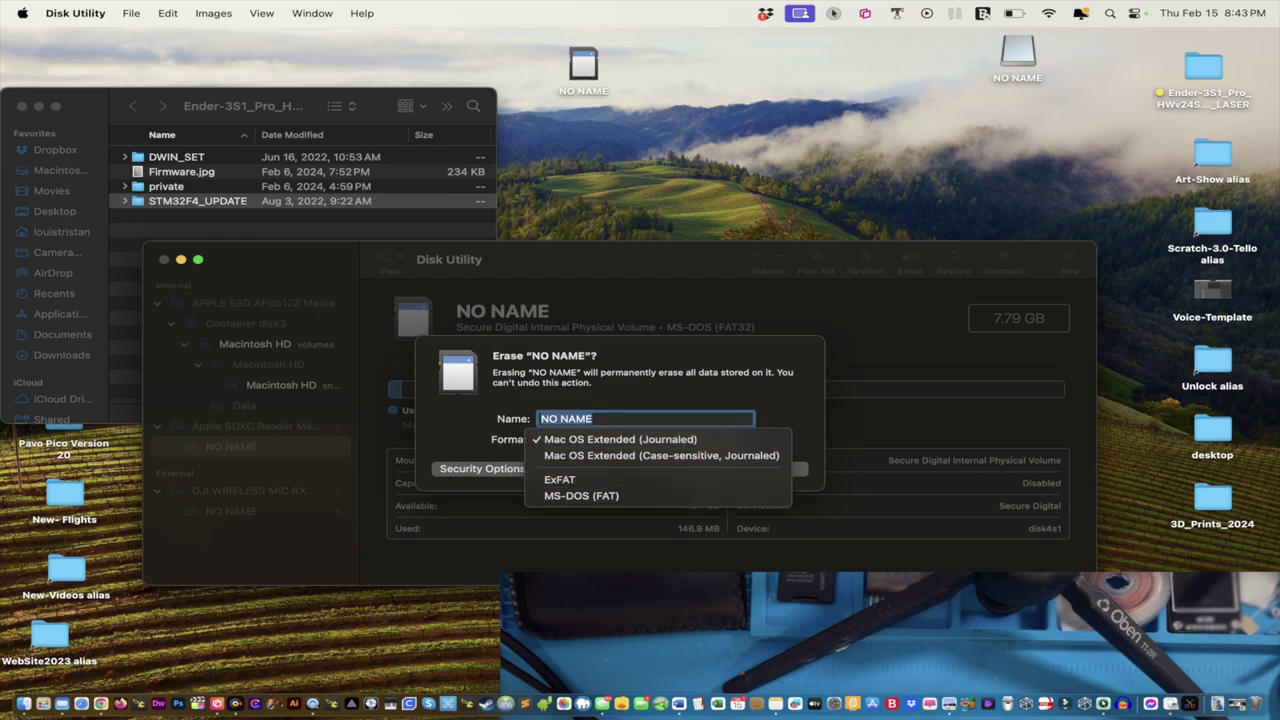
click(580, 495)
key(Return)
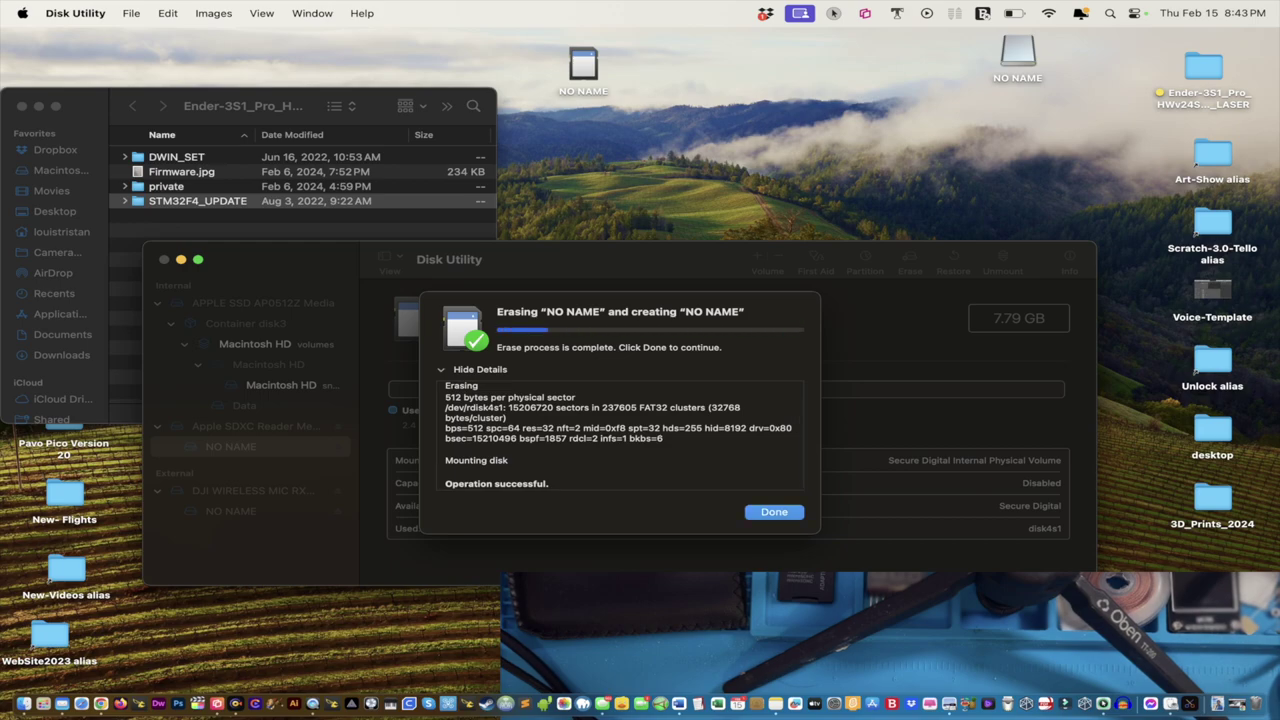
key(Return)
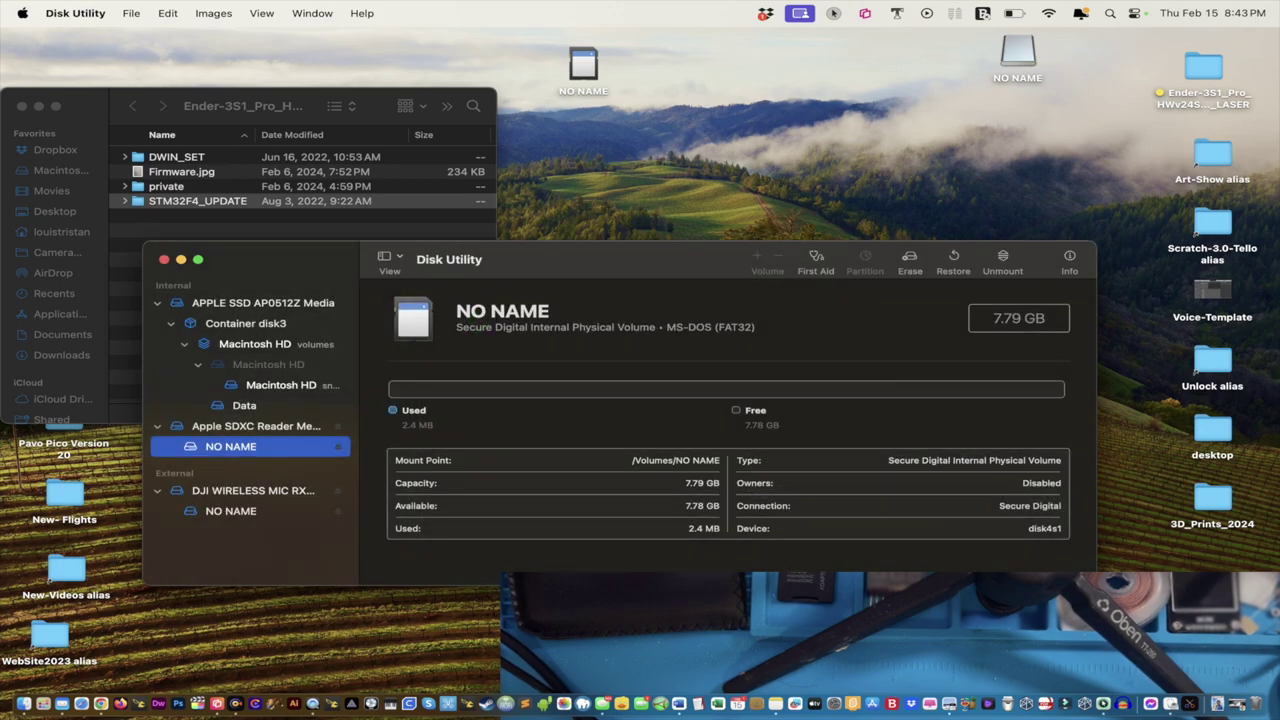
- Copy the STM32F4_UPDATE folder from the Ender-3S1 Pro firmware folder onto the NO NAME SD card in Finder, then close the card's window
double_click(583, 66)
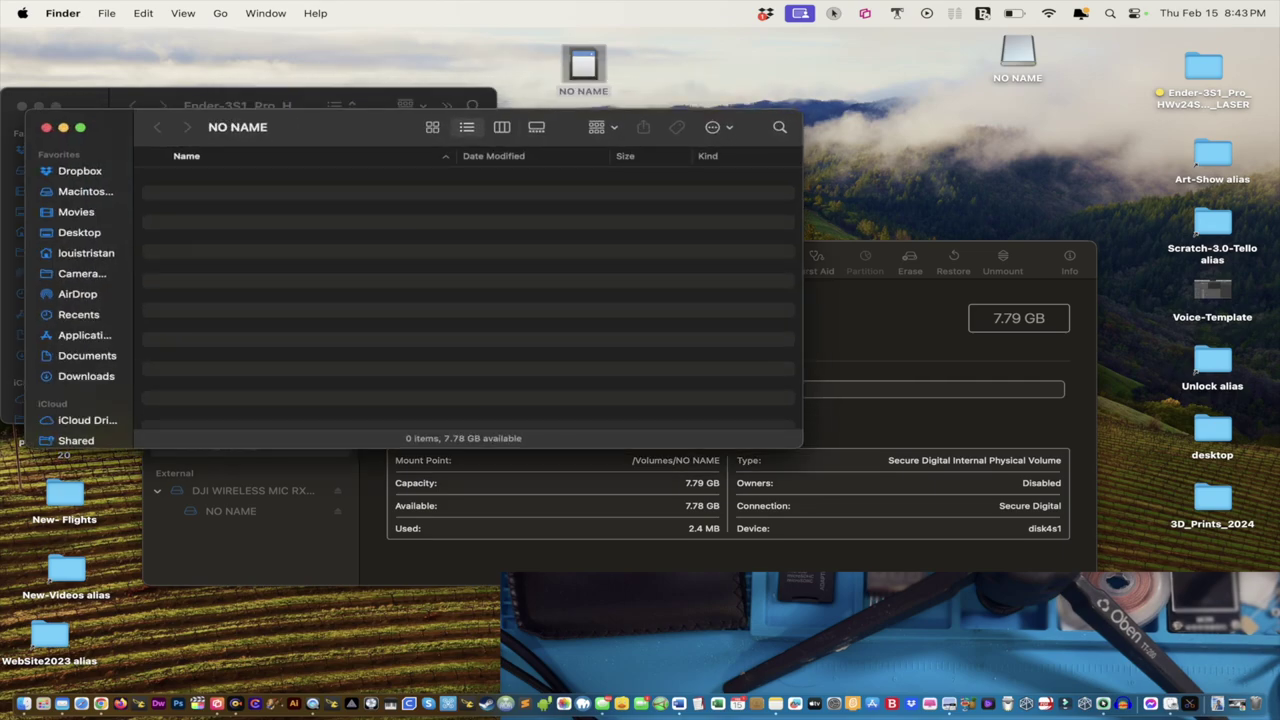
drag(340, 127, 721, 110)
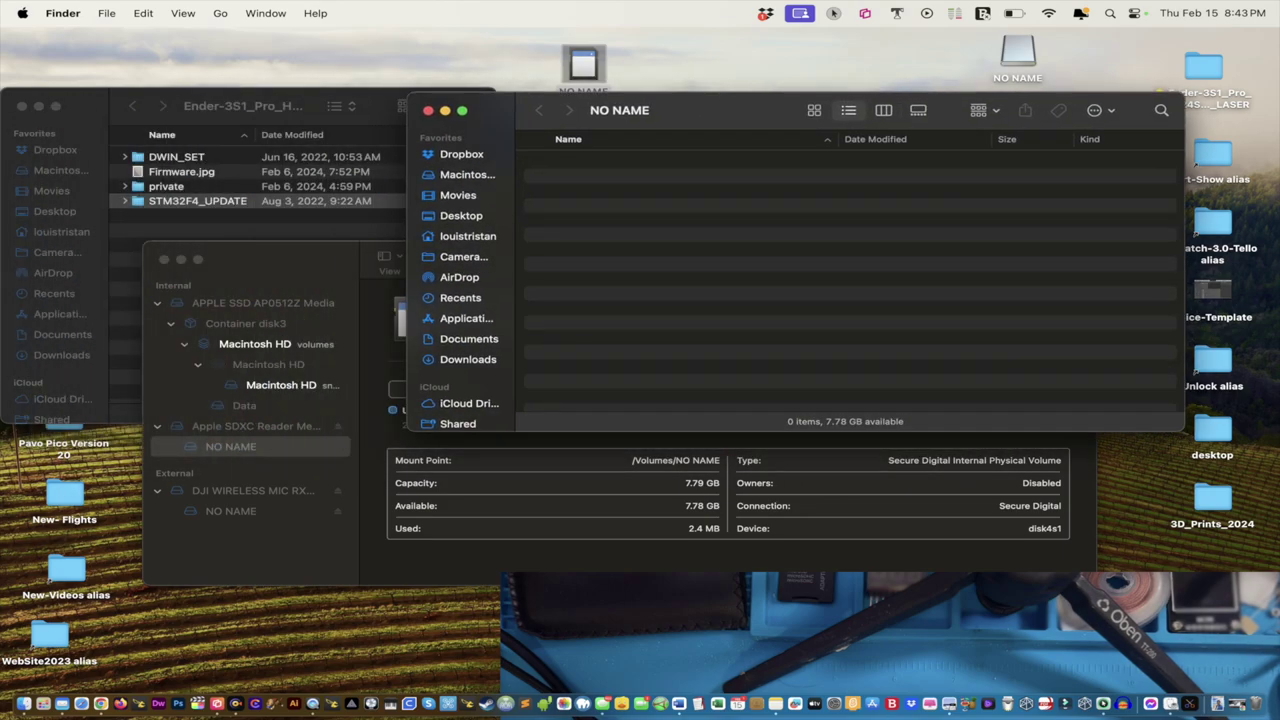
drag(192, 201, 665, 177)
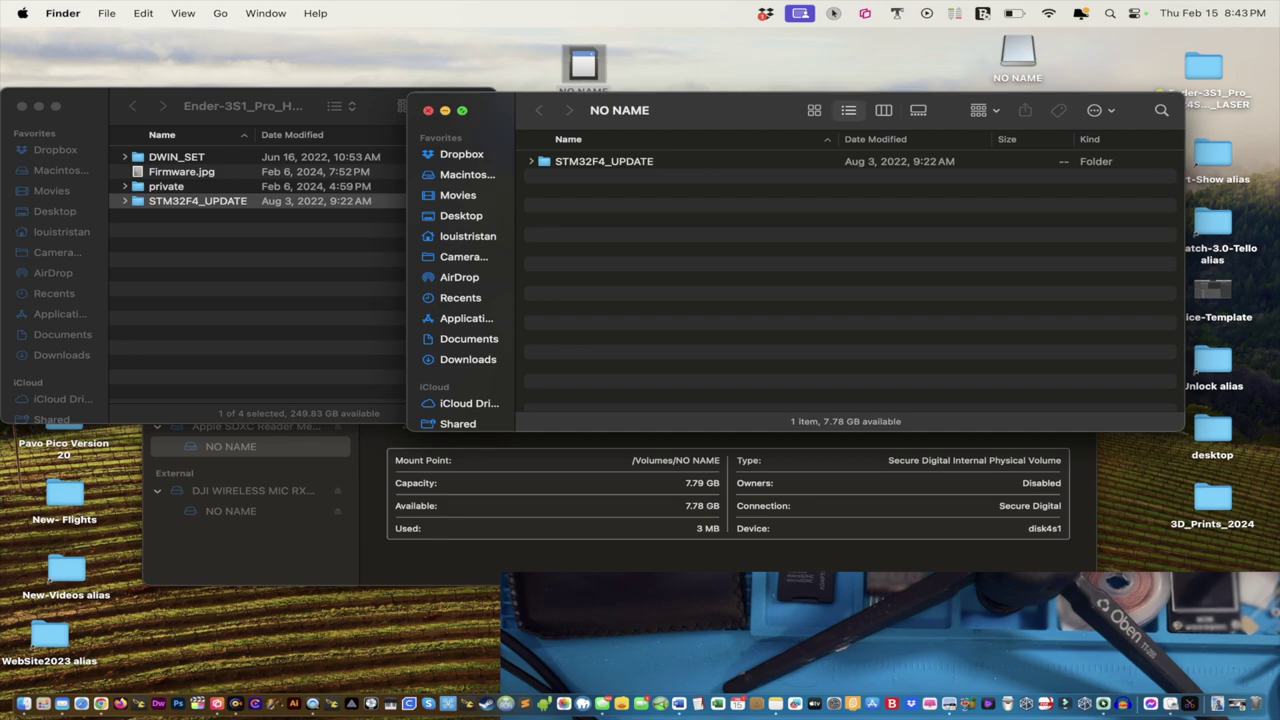
click(428, 110)
key(super+Tab)
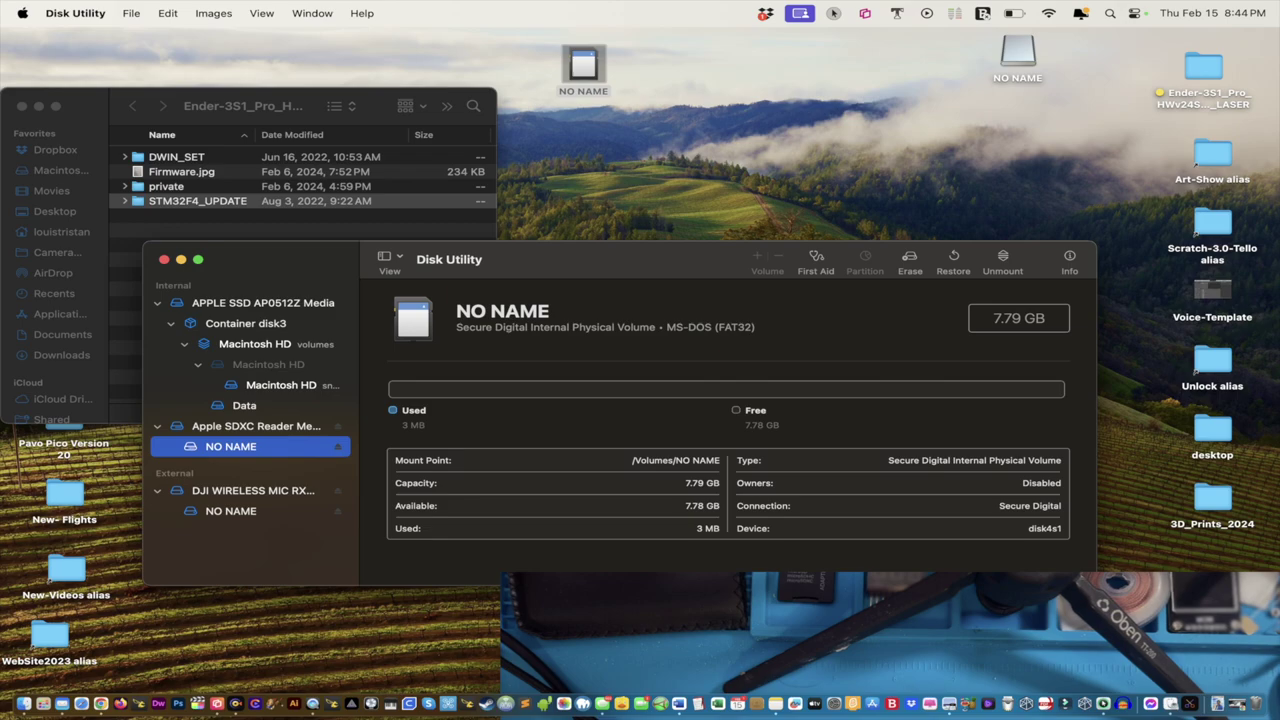
- Eject only the NO NAME SD card volume holding the copied firmware from the desktop
click(583, 66)
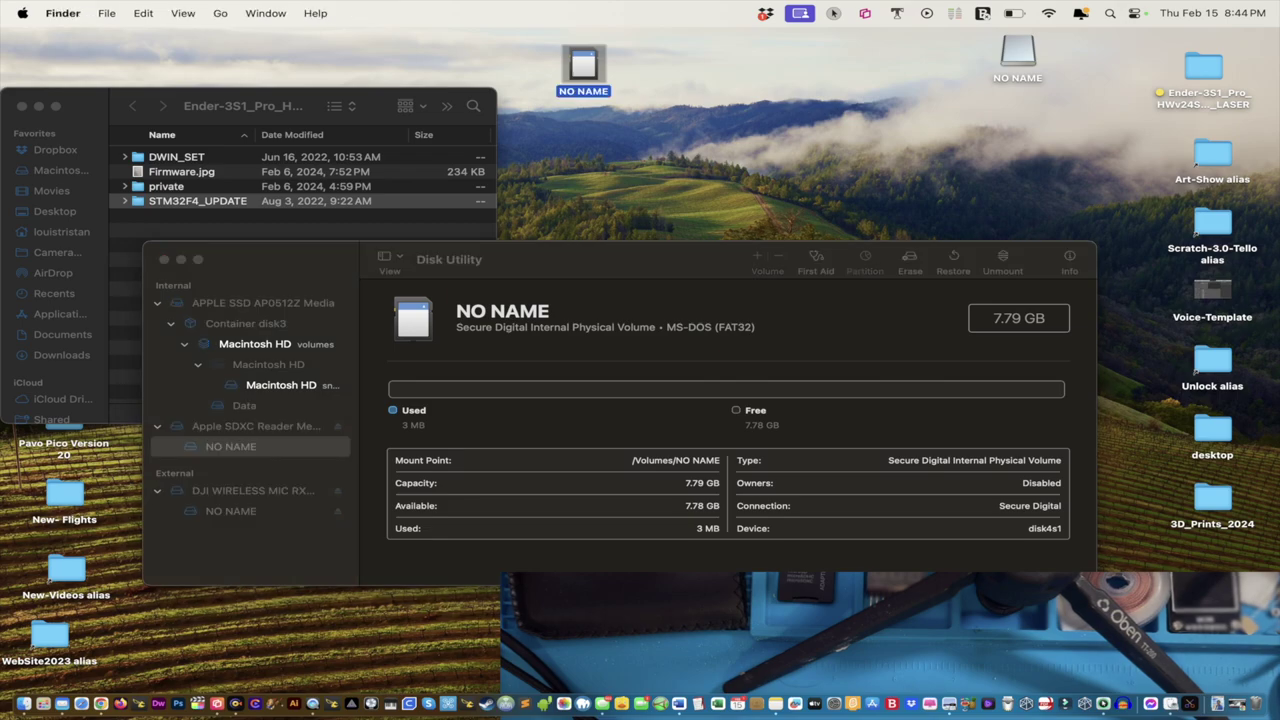
right_click(583, 68)
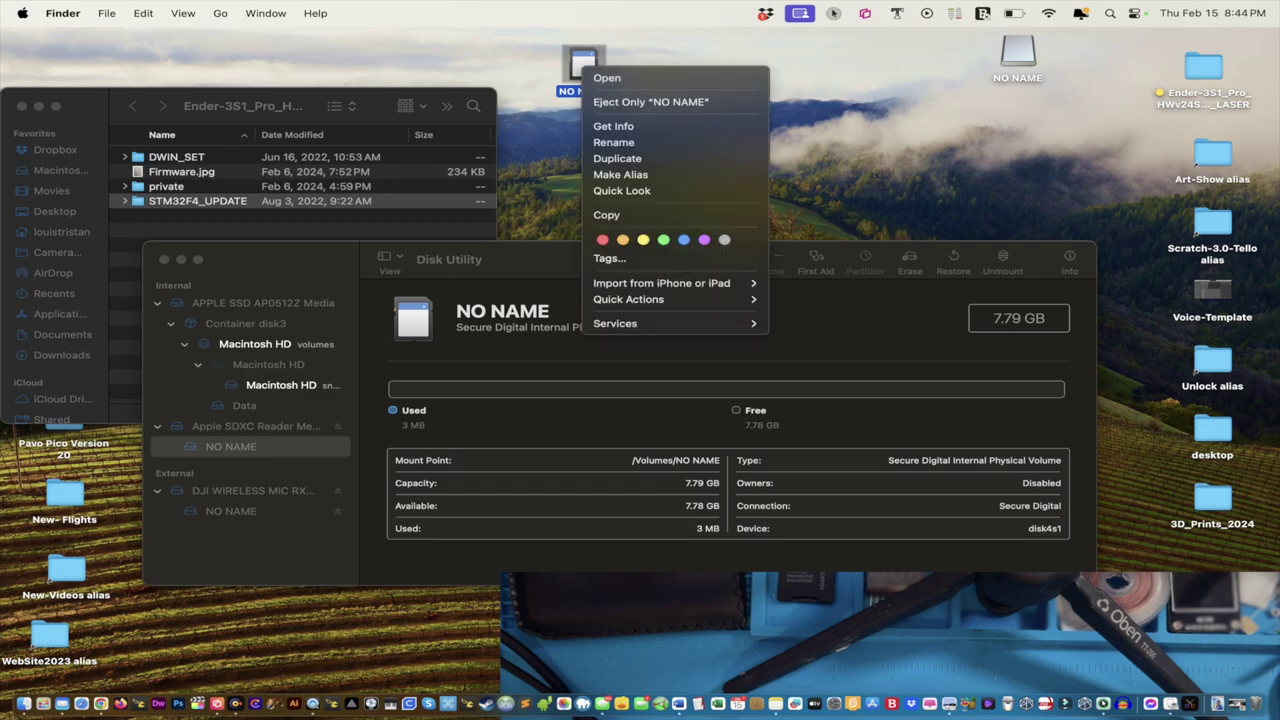
click(650, 101)
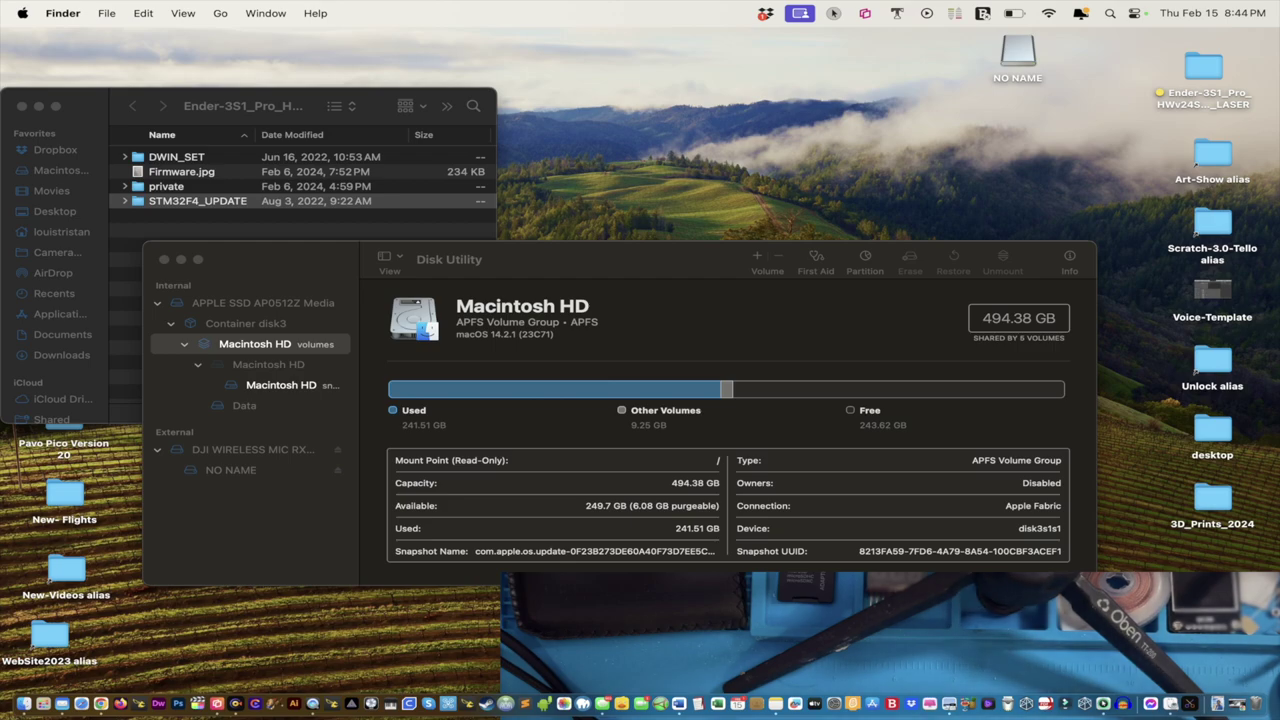
click(890, 650)
drag(890, 650, 827, 213)
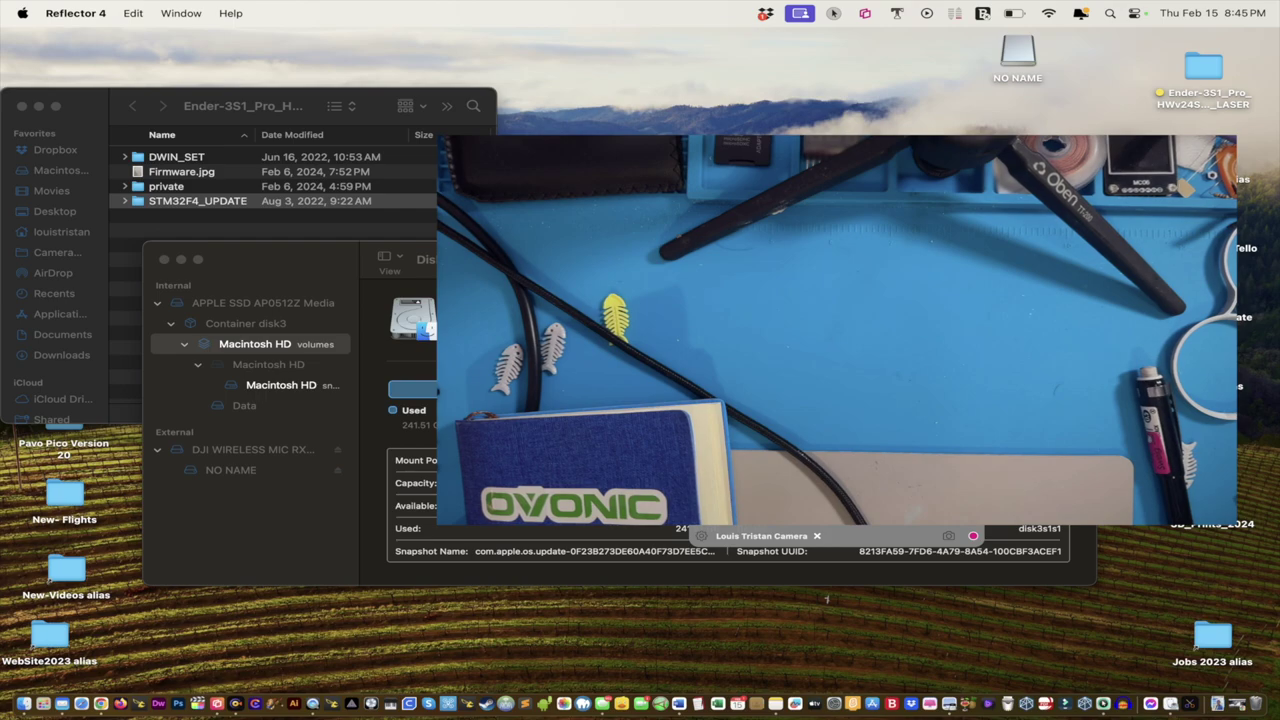
drag(777, 212, 868, 607)
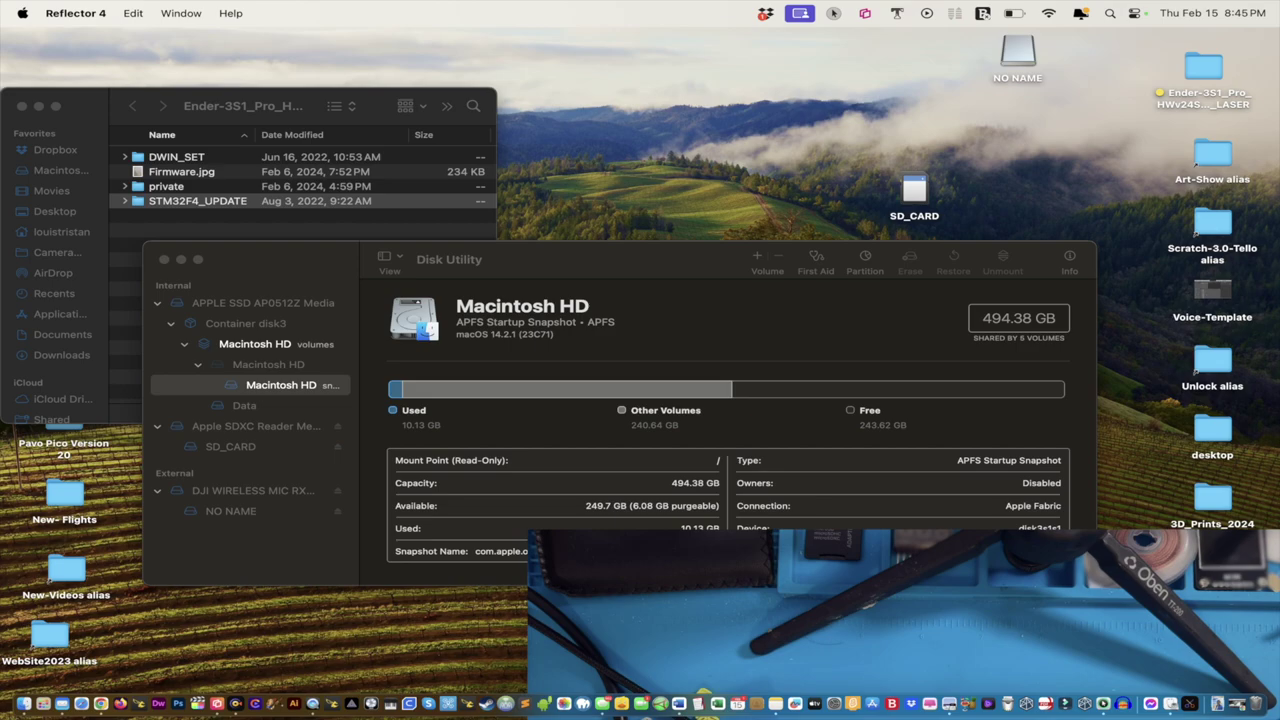
- Try to erase the SD_CARD volume under Apple SDXC Reader Media with the MS-DOS (FAT) format, keeping its name
drag(620, 259, 620, 229)
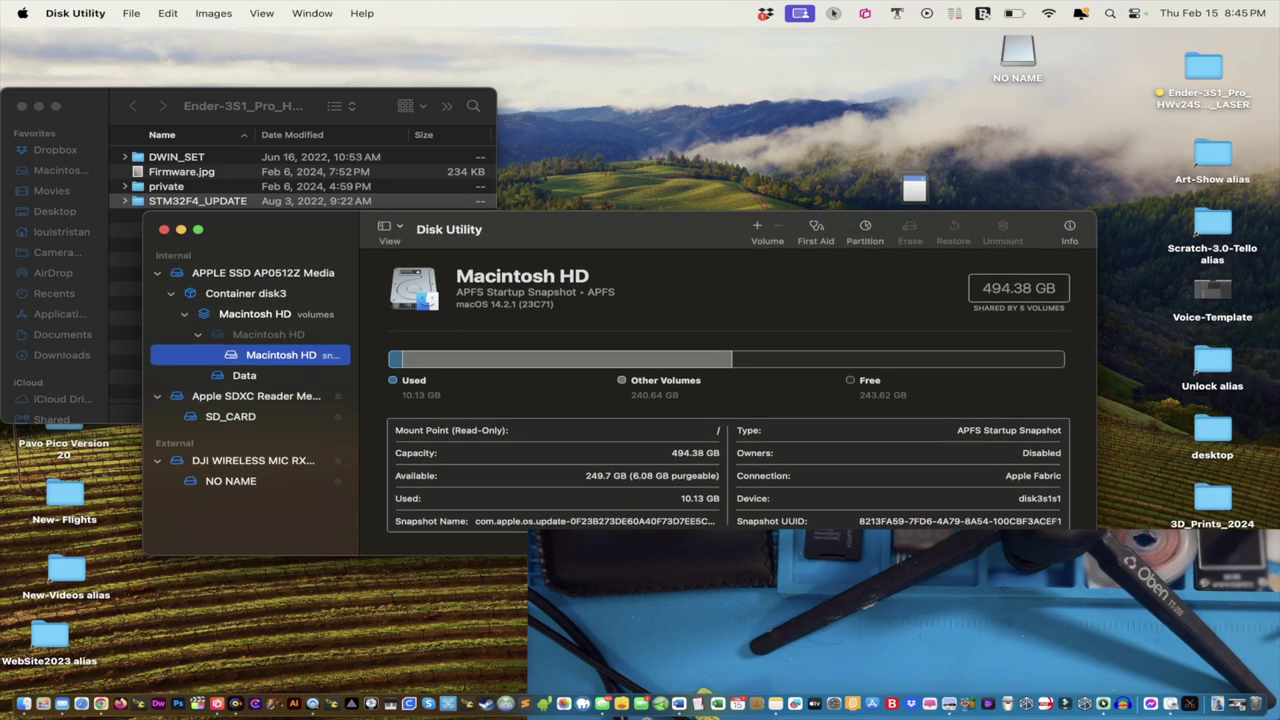
click(230, 416)
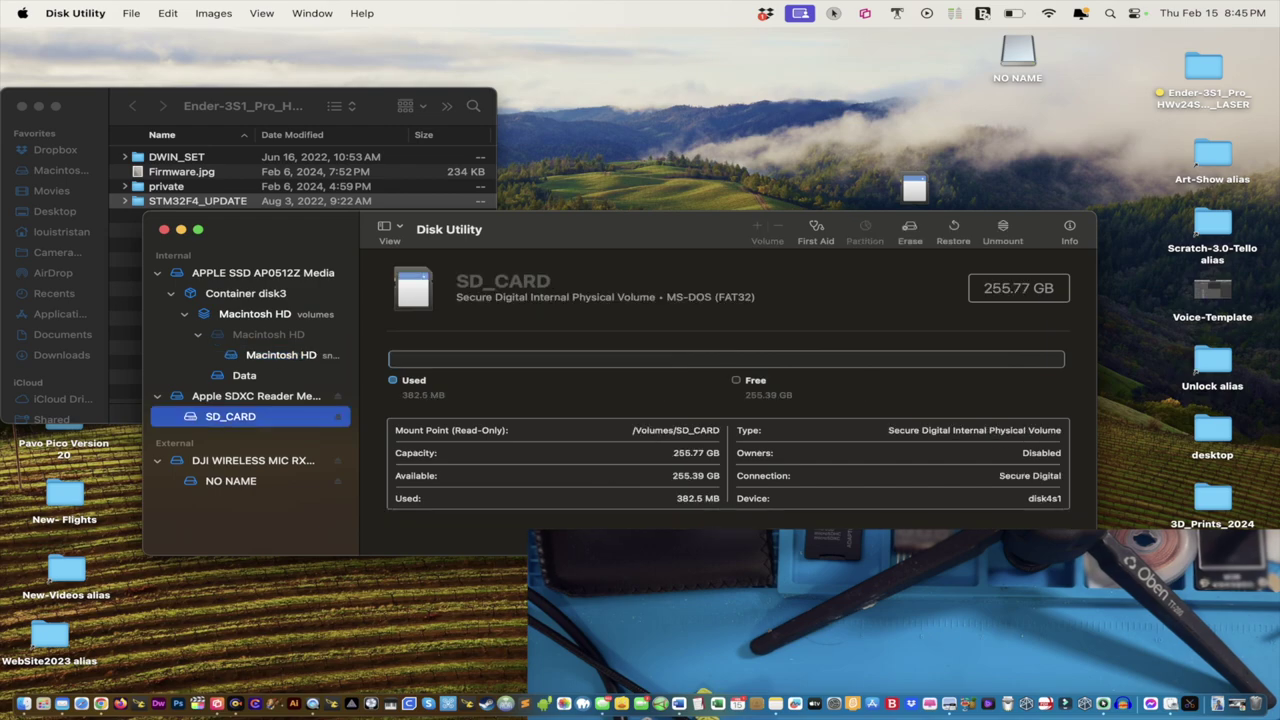
click(909, 230)
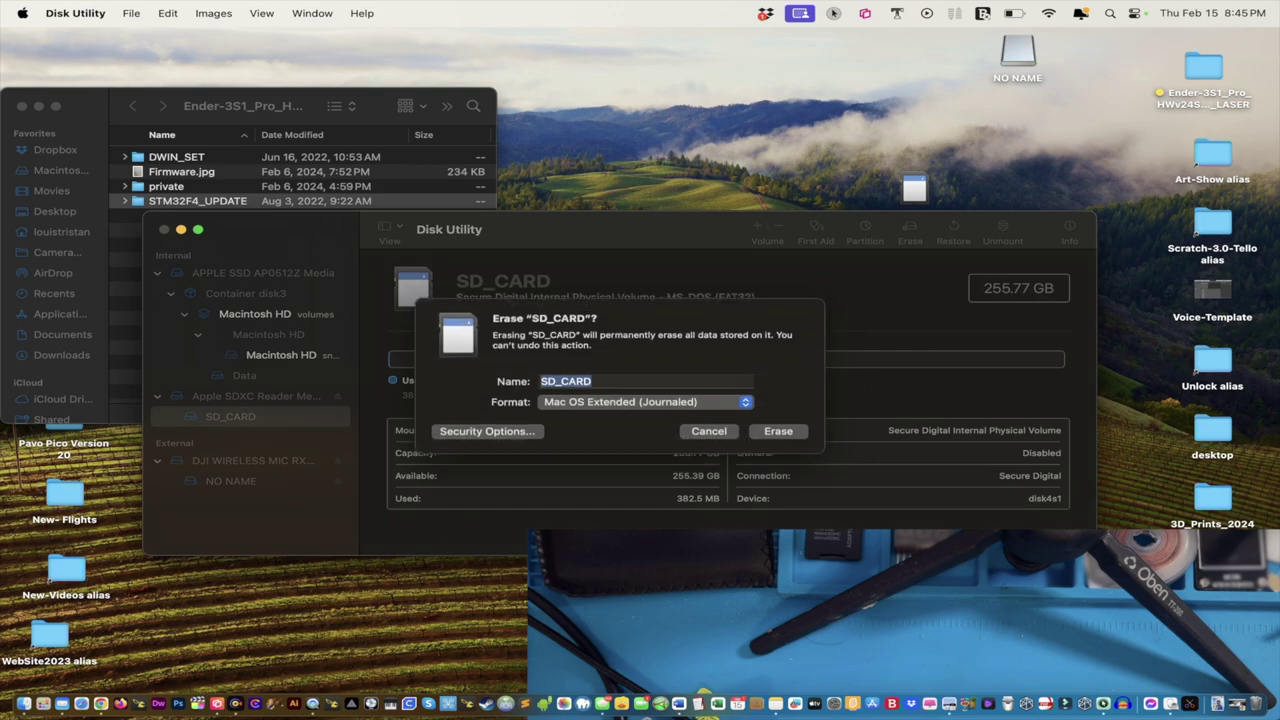
click(645, 409)
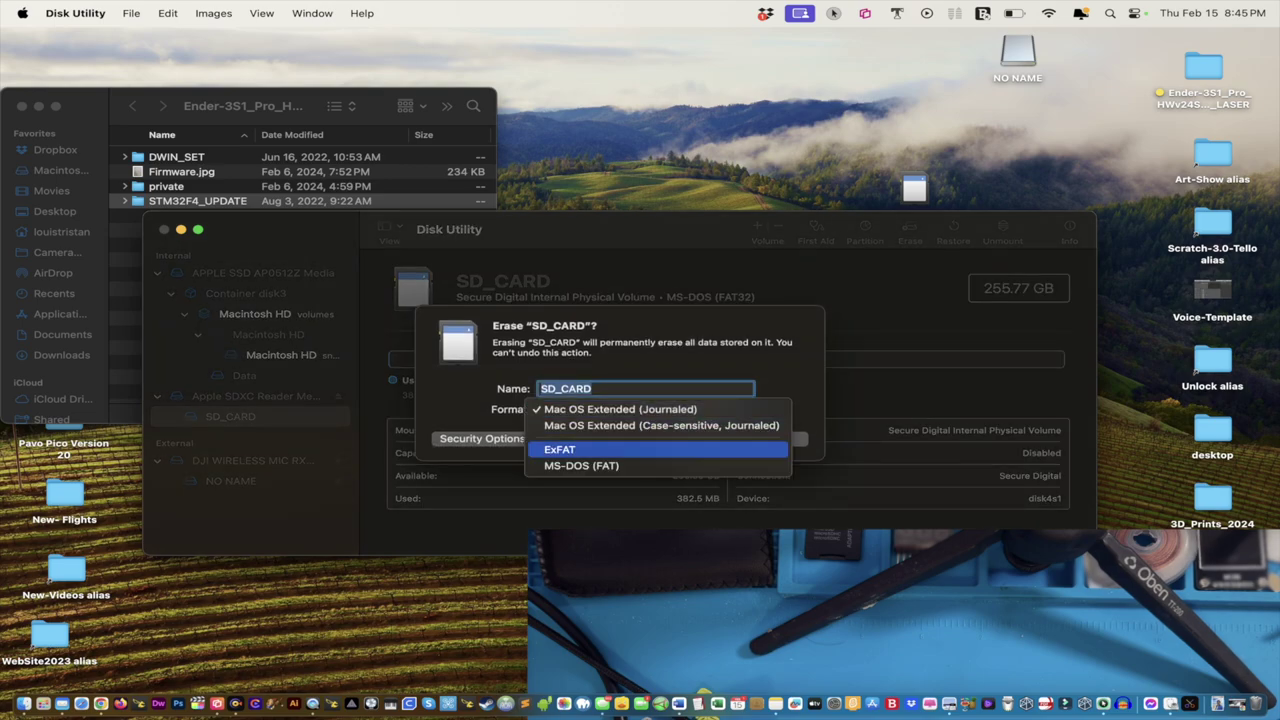
click(582, 465)
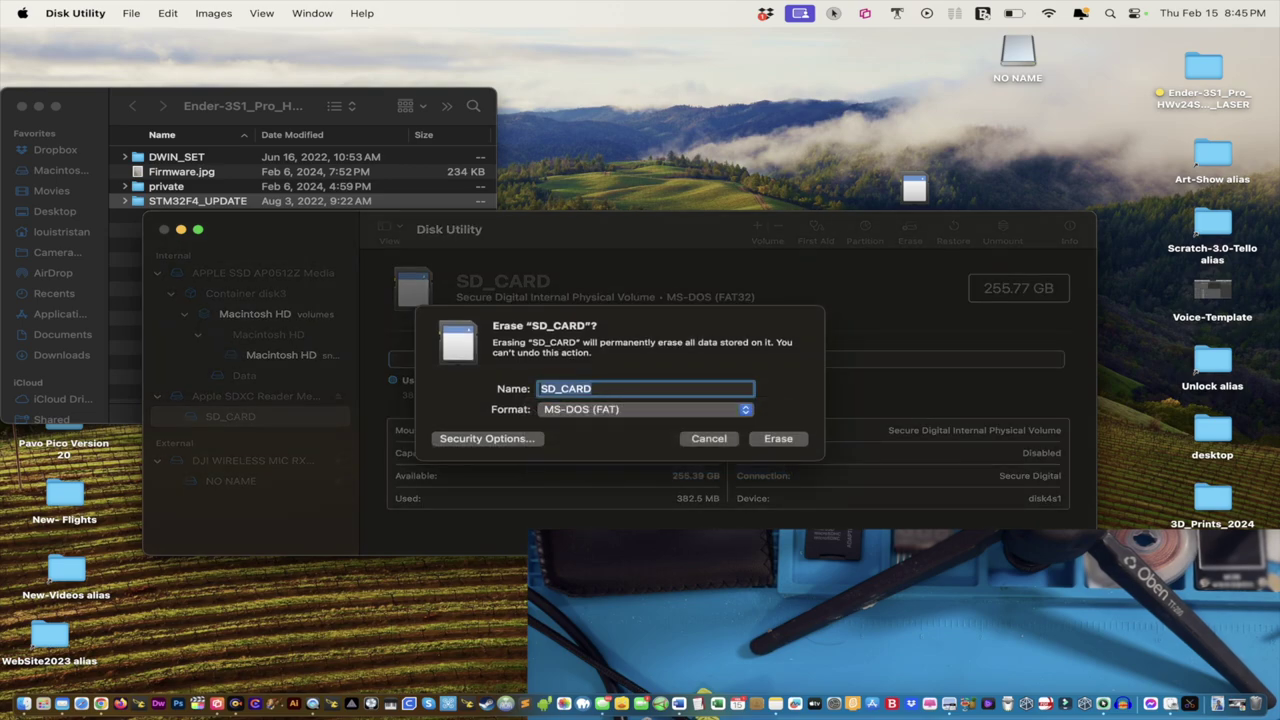
key(Return)
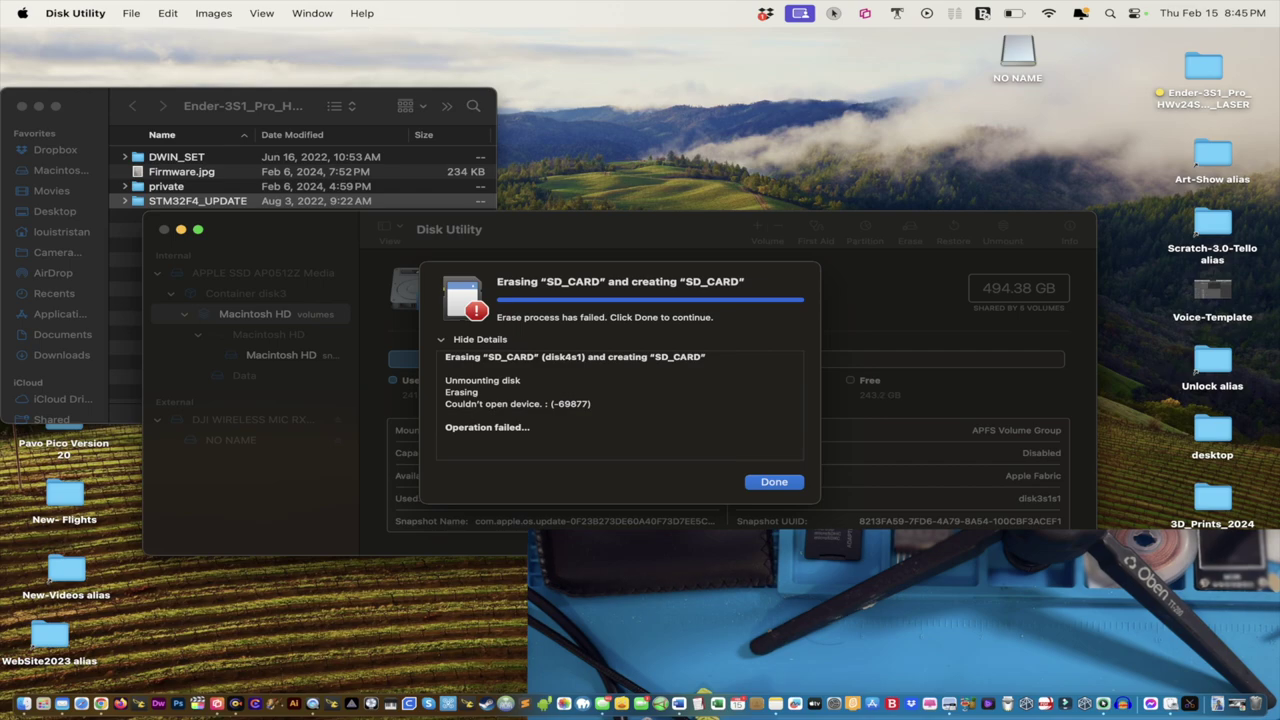
key(Return)
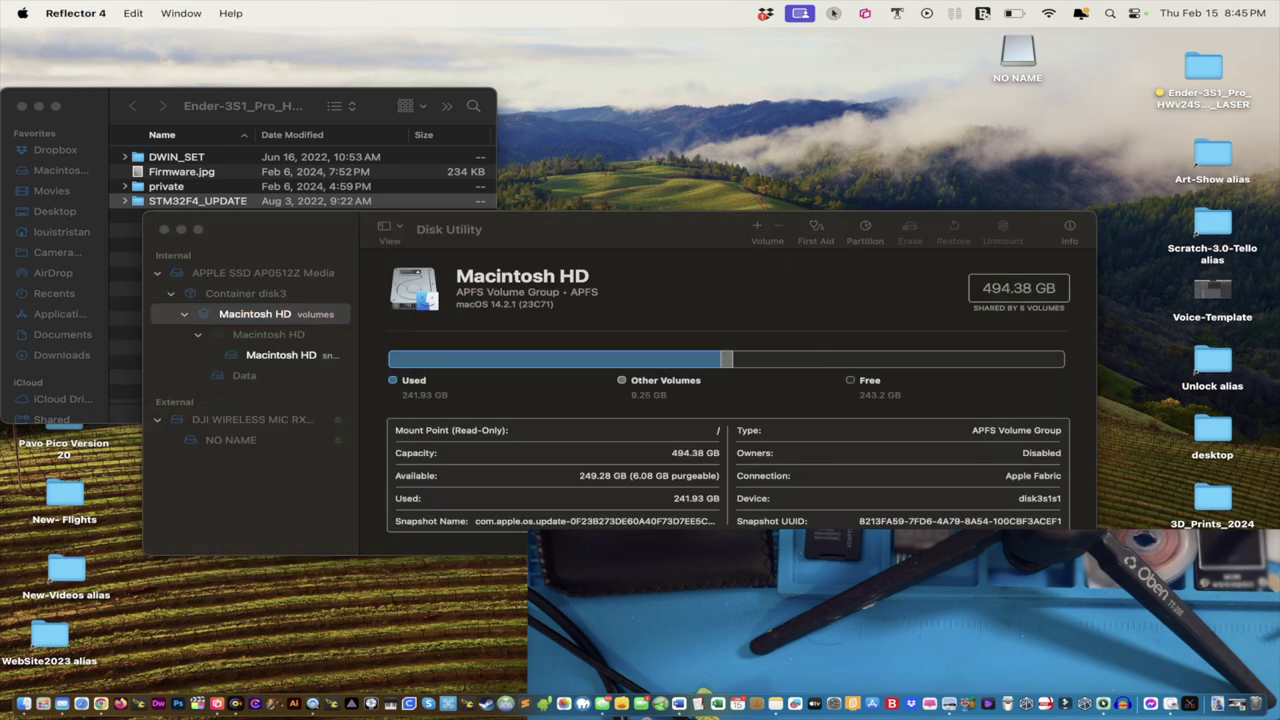
drag(900, 620, 736, 196)
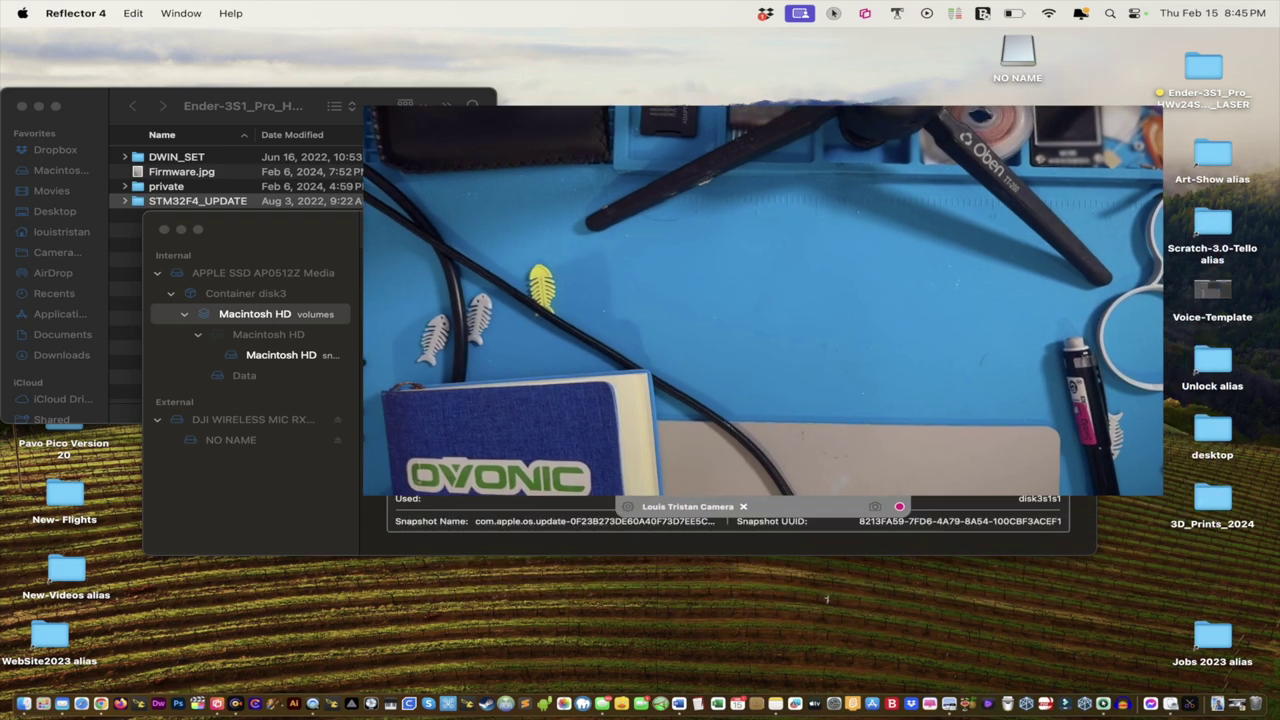